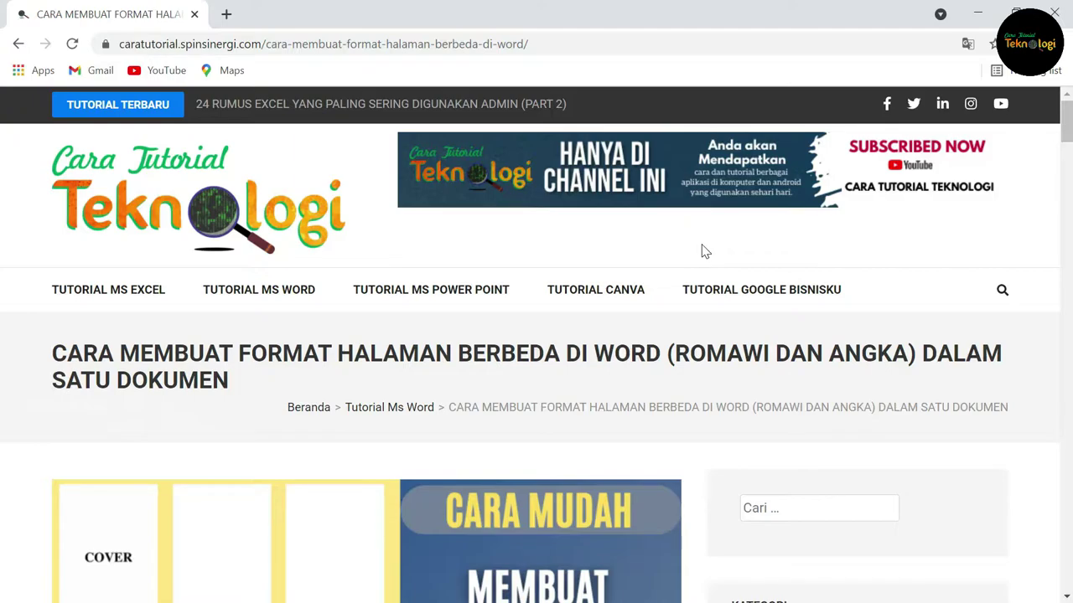
- Open Google Drive in a new browser tab and create a new blank Google Formulir
left_click(221, 24)
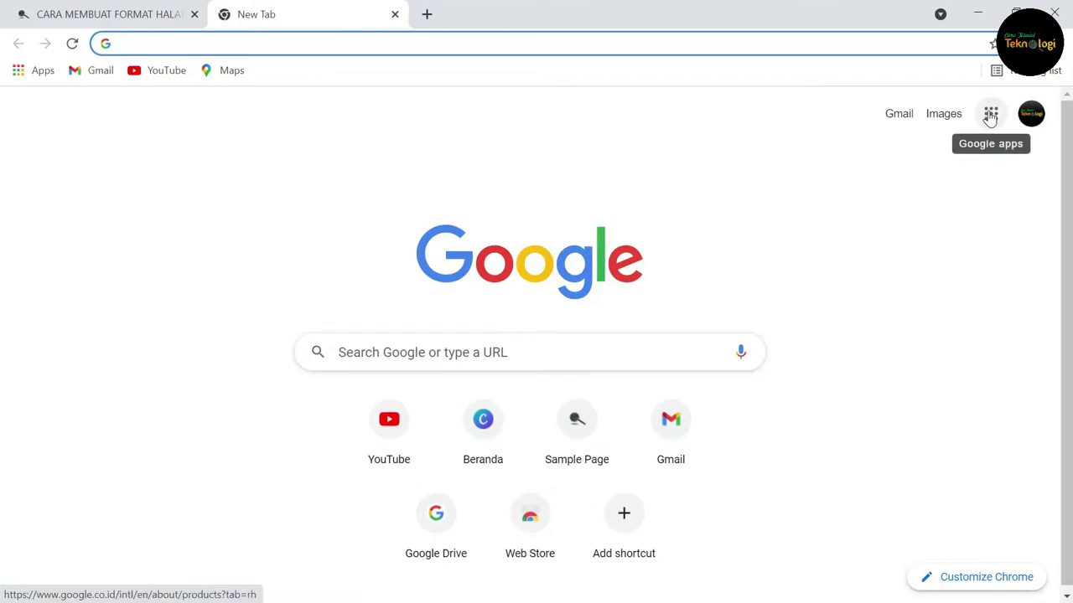
left_click(990, 116)
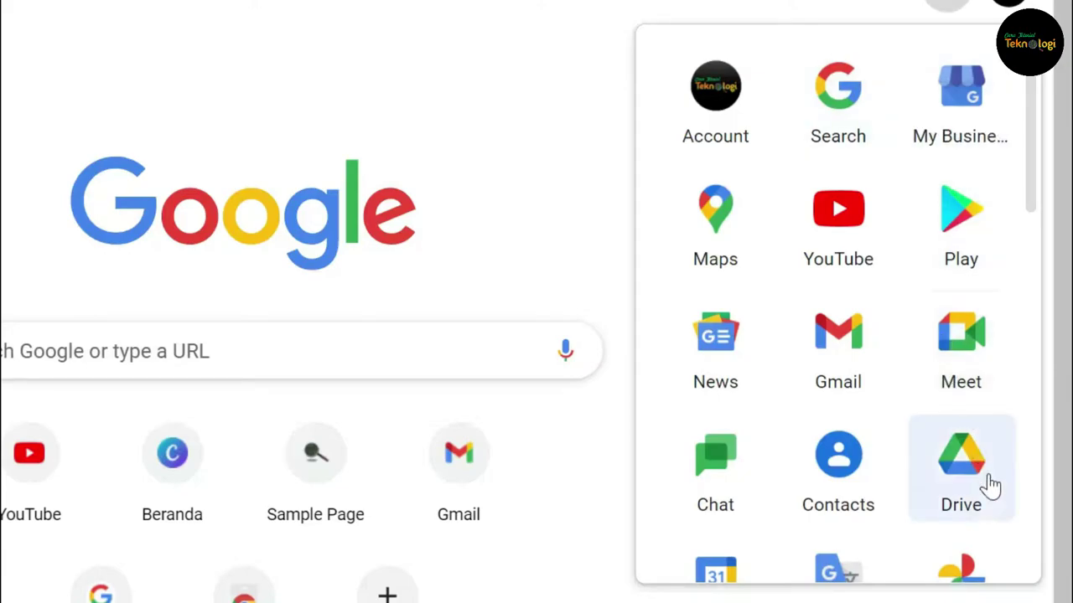
left_click(964, 481)
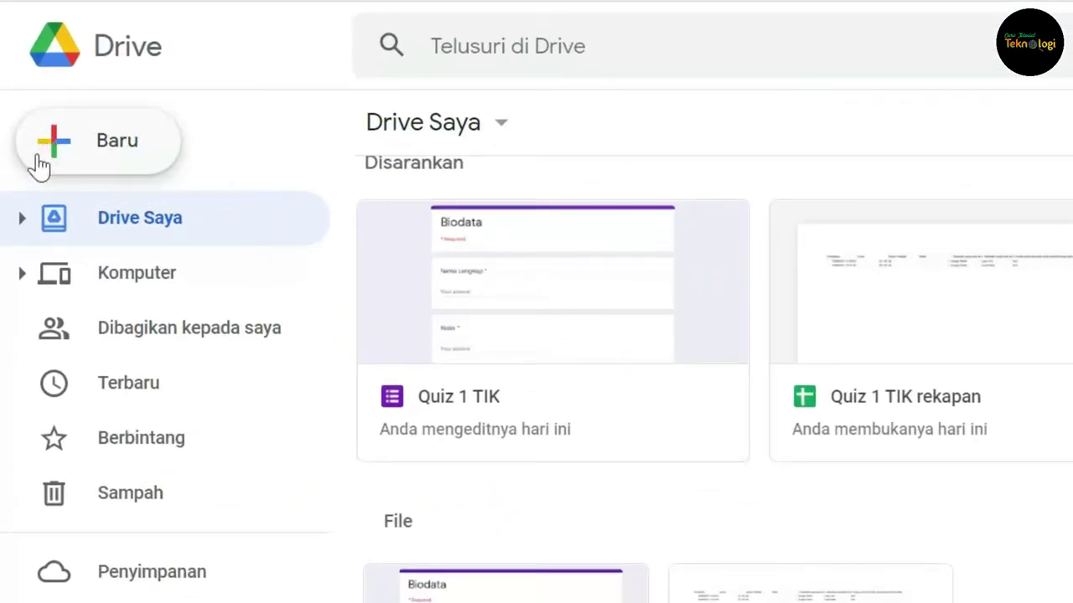
left_click(110, 161)
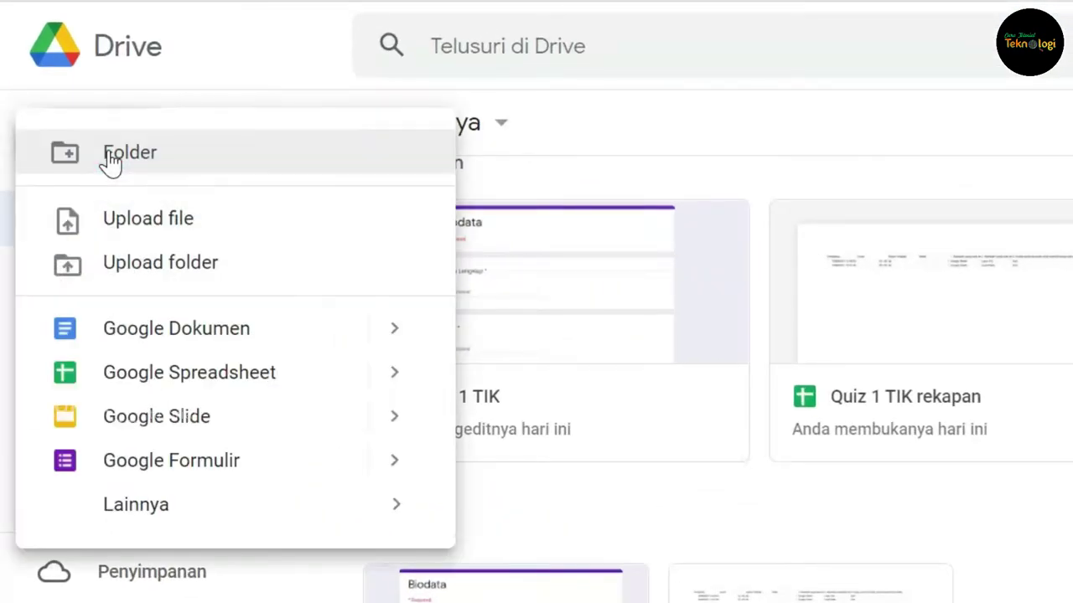
left_click(207, 474)
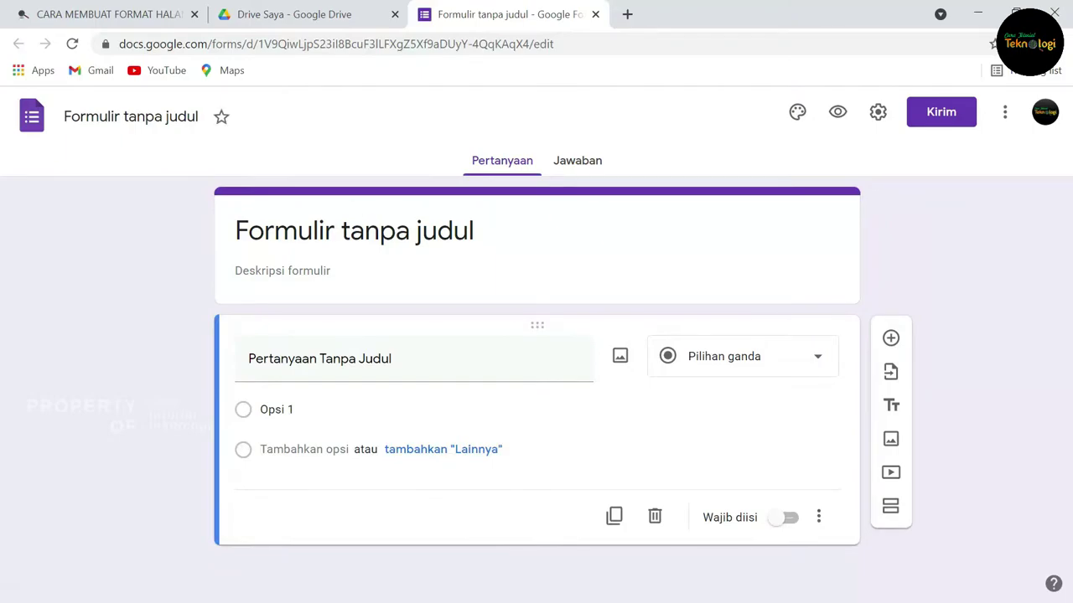
- Name the form file "Survey Kepuasan Pelanggan" and set the form's heading to "Biodata"
left_click(498, 226)
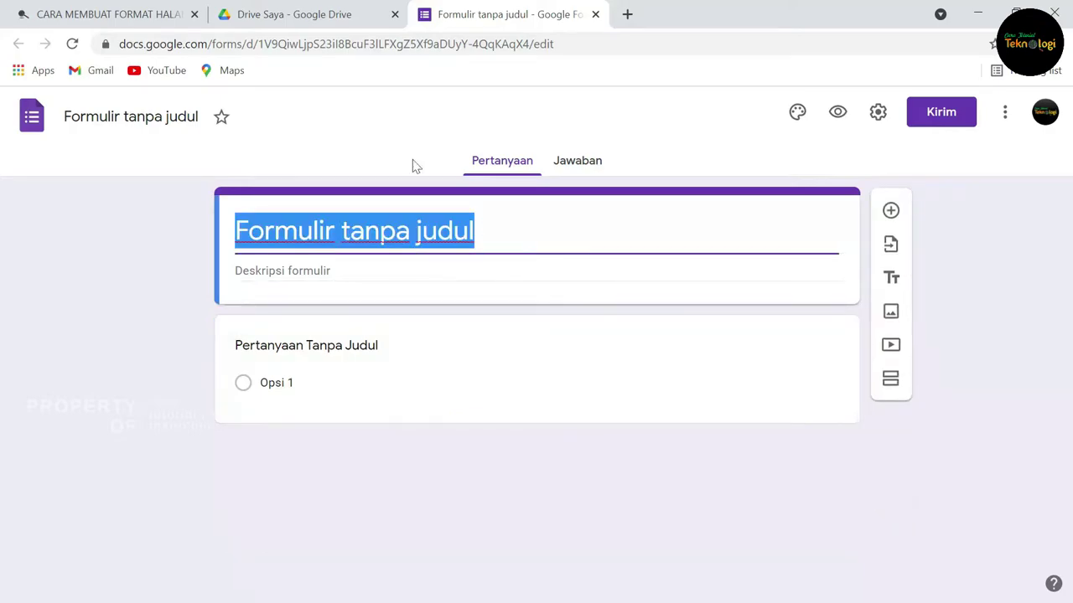
left_click(131, 117)
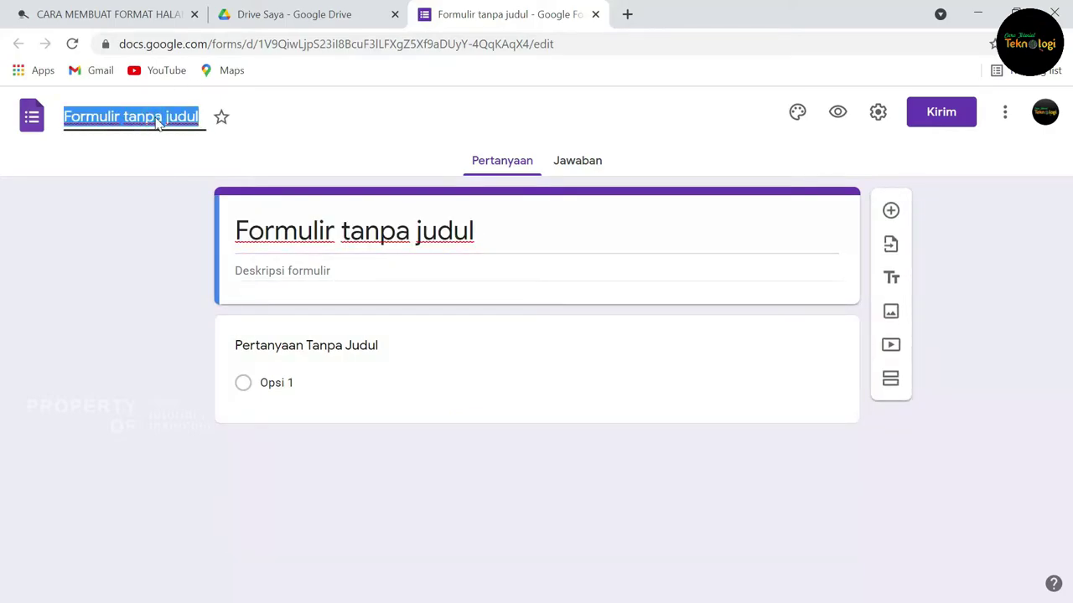
type("Surve")
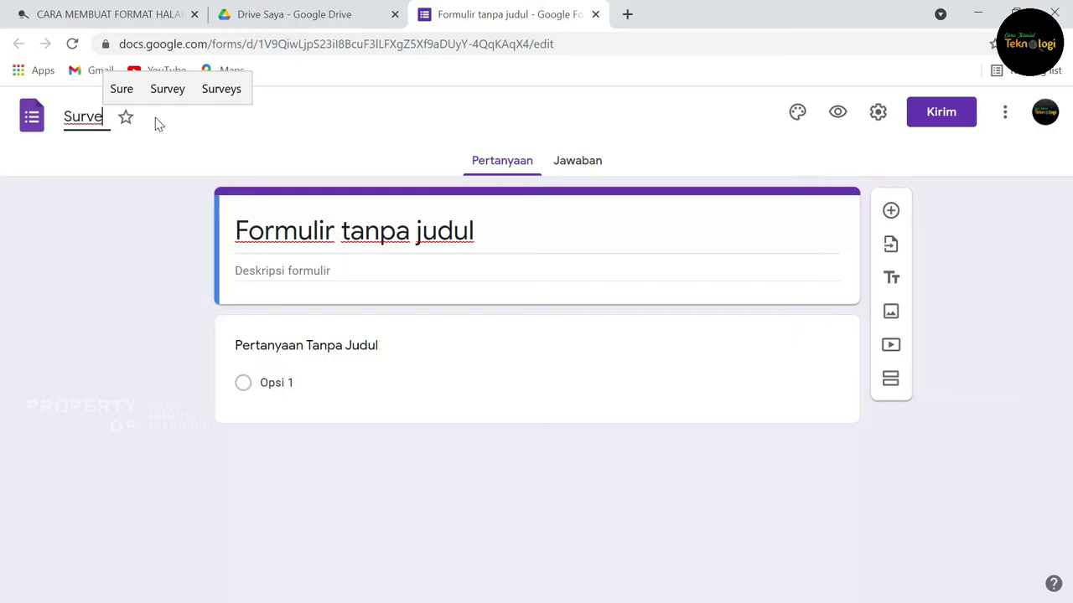
type("y Kepuasan P")
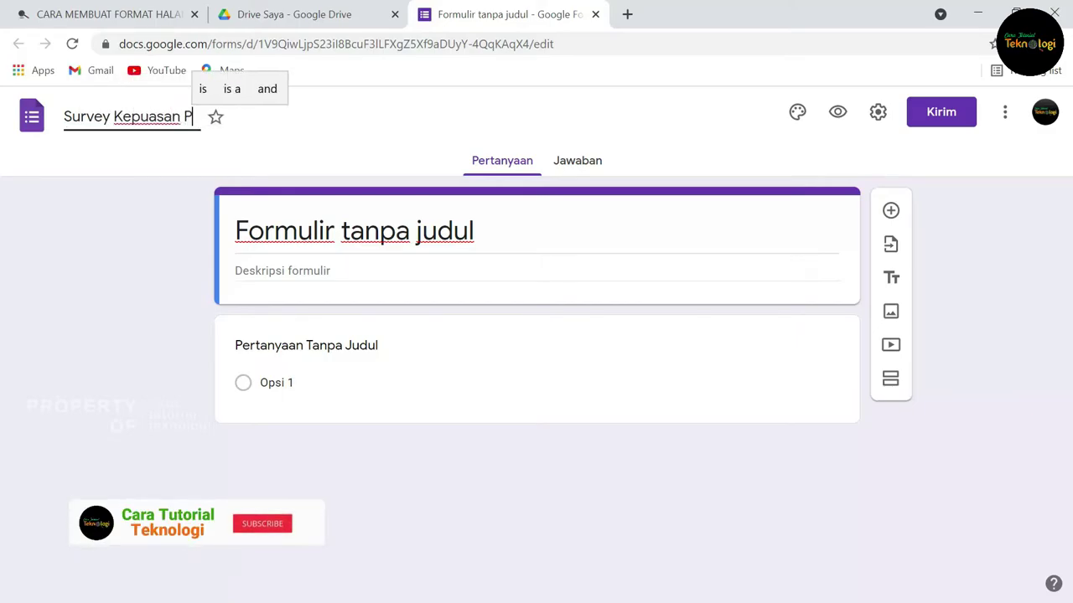
type("elanggan")
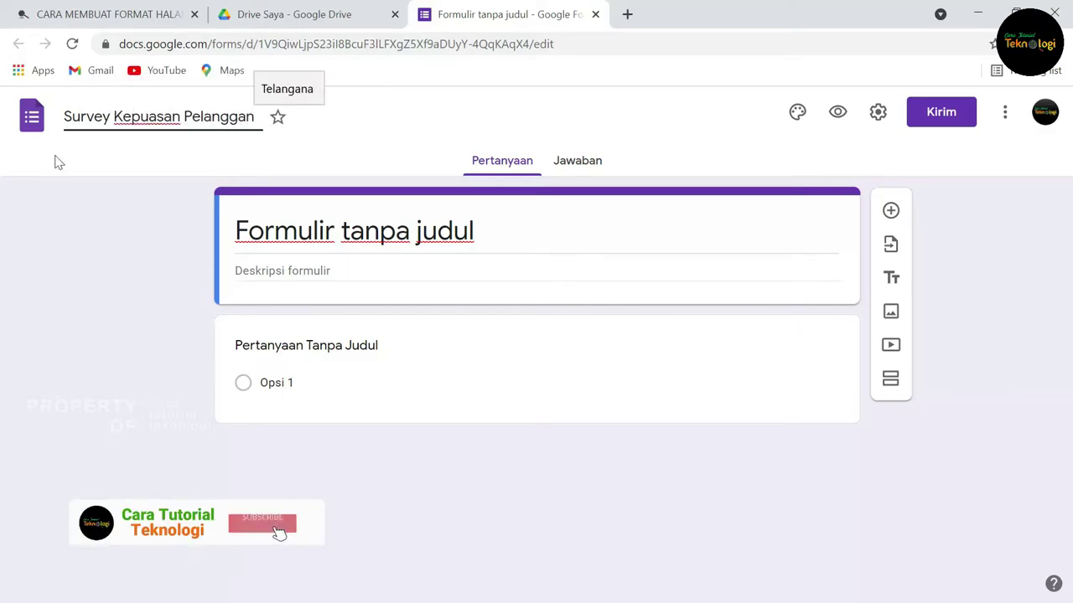
key("Return")
triple_click(598, 238)
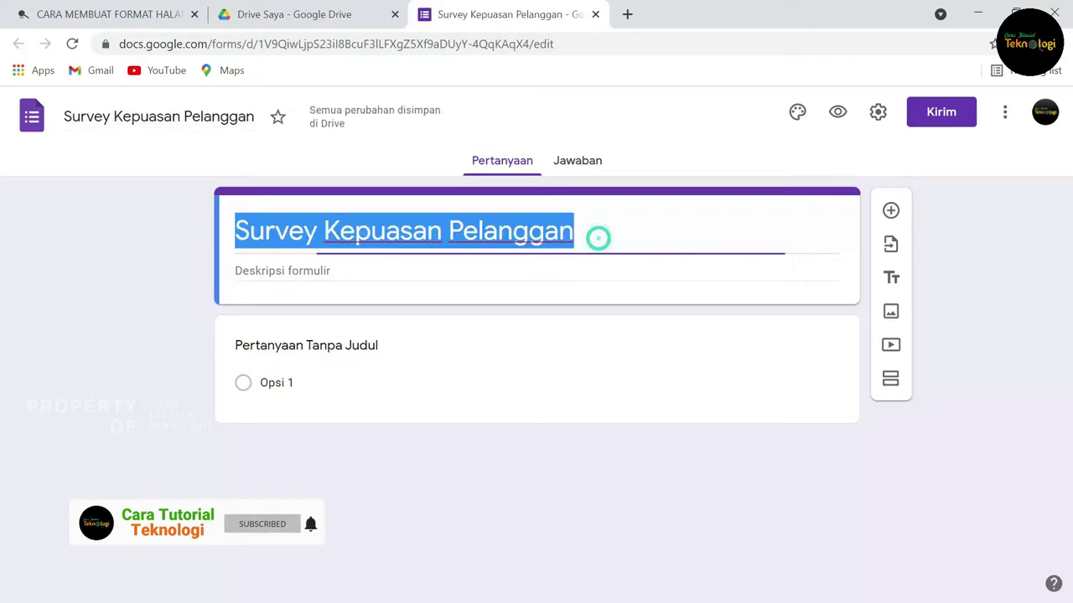
type("Biodata")
- Turn the untitled question into a required short-answer question titled "Nama Lengkap"
left_click(419, 351)
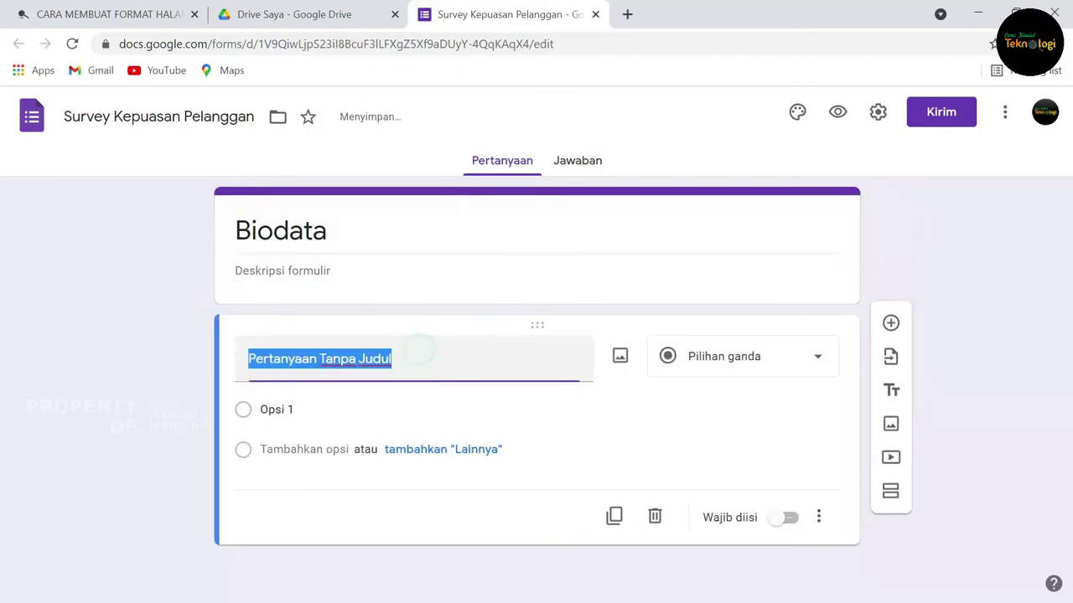
type("Nama Leng")
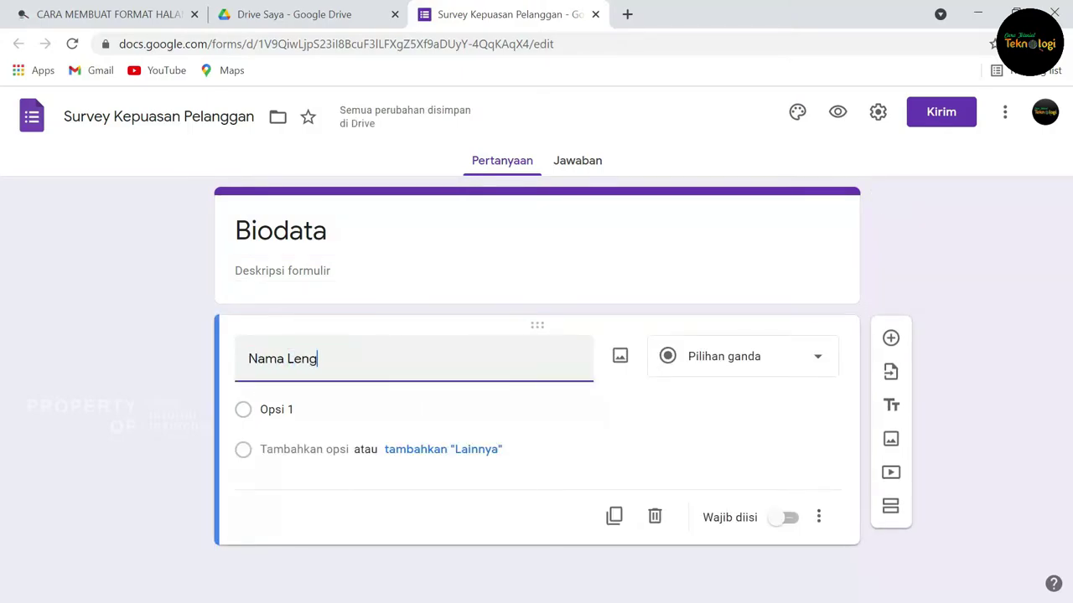
type("kap")
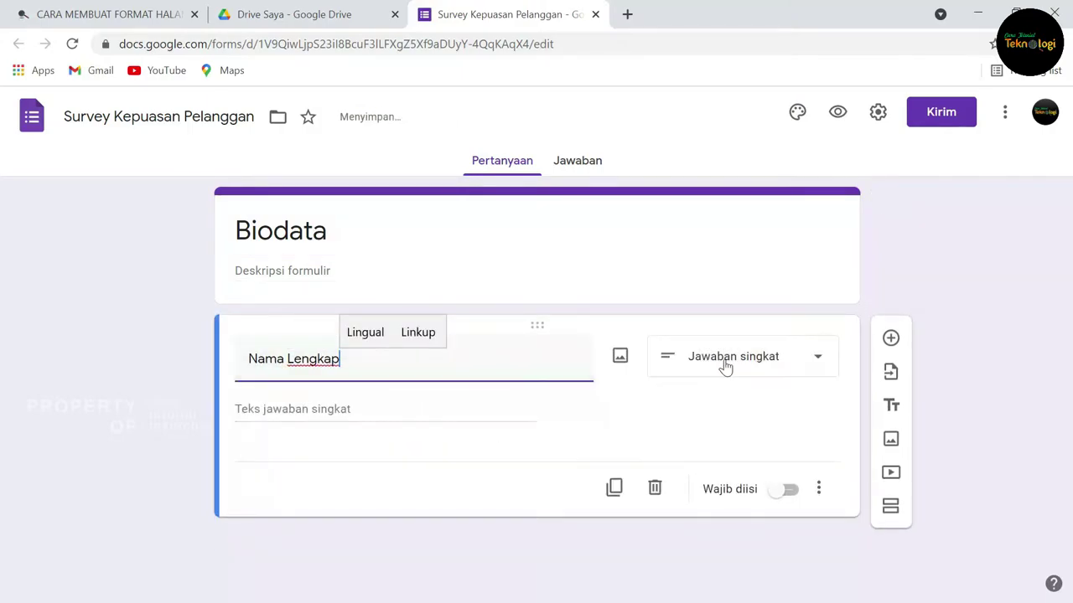
left_click(792, 494)
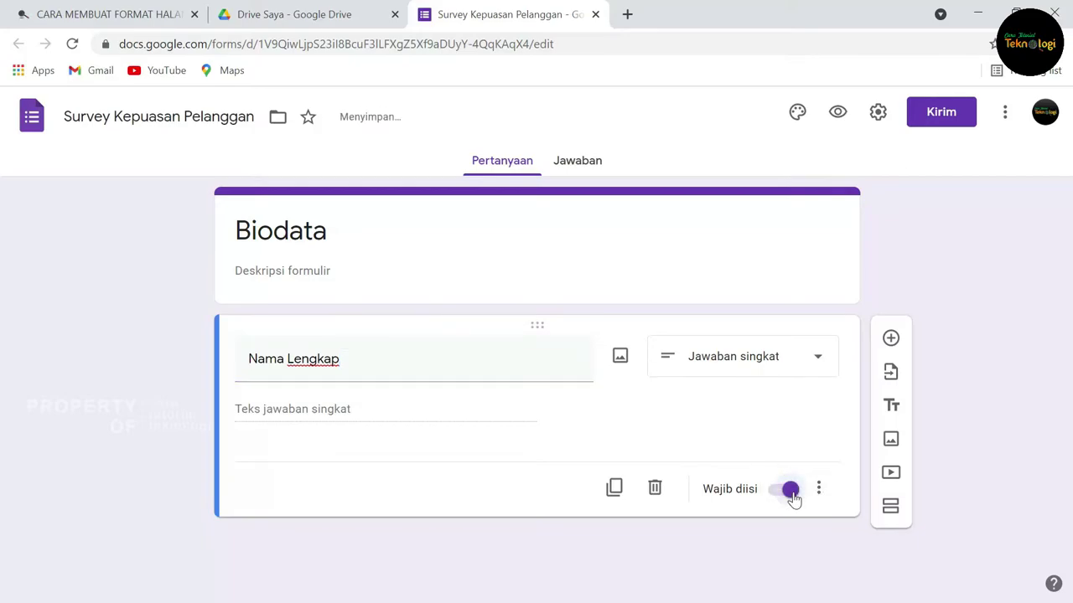
- Duplicate the Nama Lengkap question as a multiple-choice question titled "Pendidikan Terakhir" with "SMU/SMK" as its first option
left_click(613, 487)
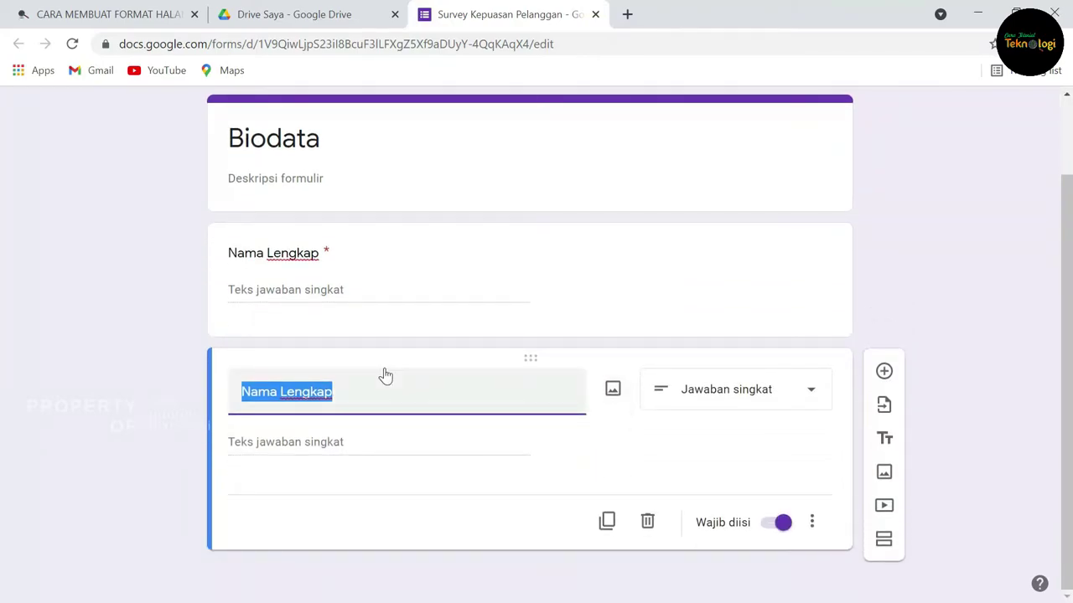
type("Pendidikan Terakhir")
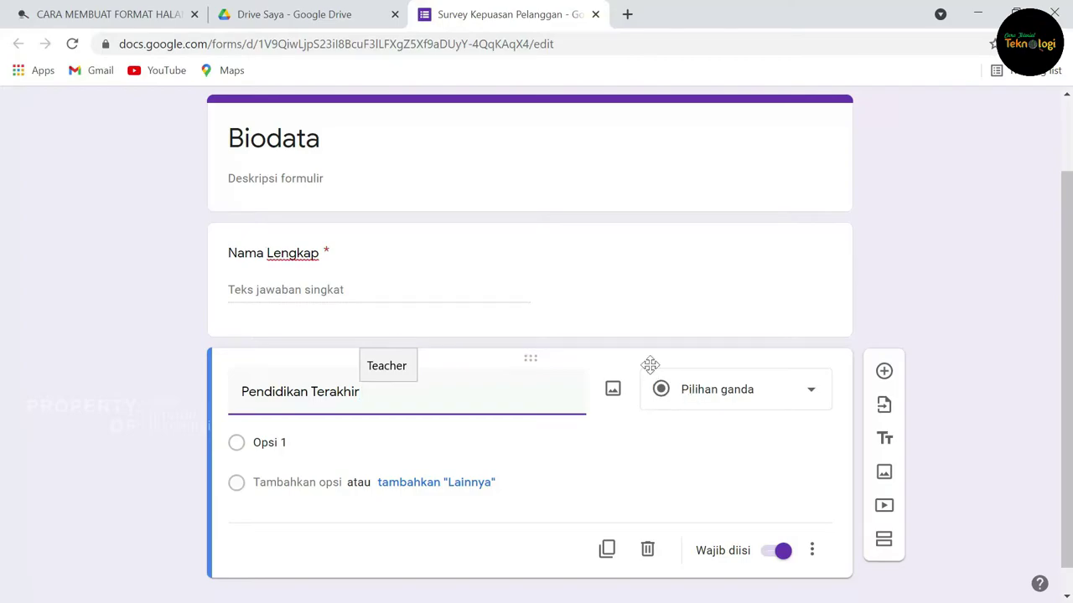
left_click(321, 439)
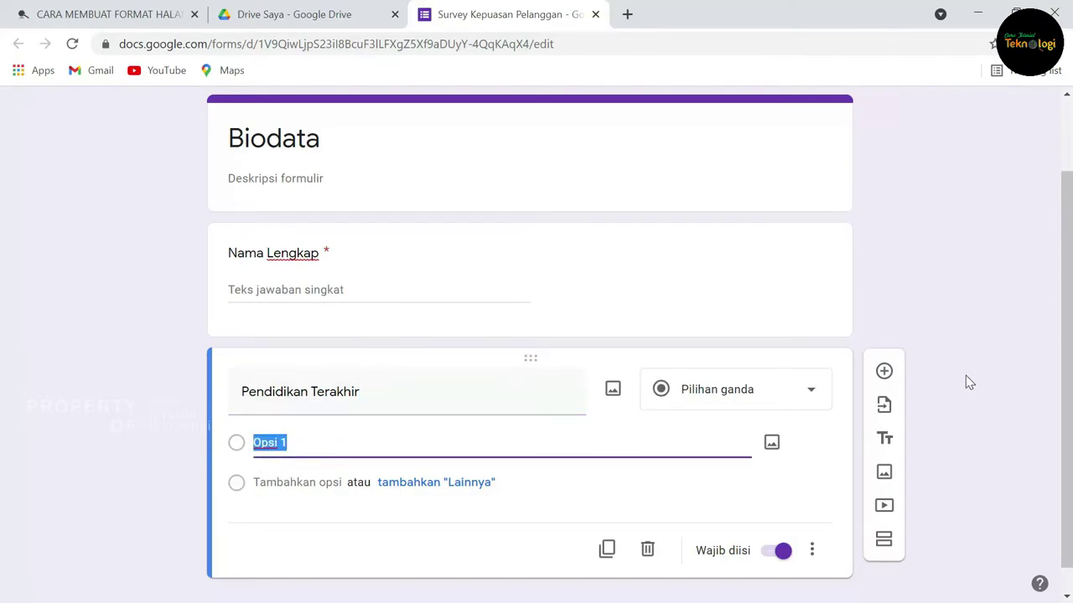
type("SM")
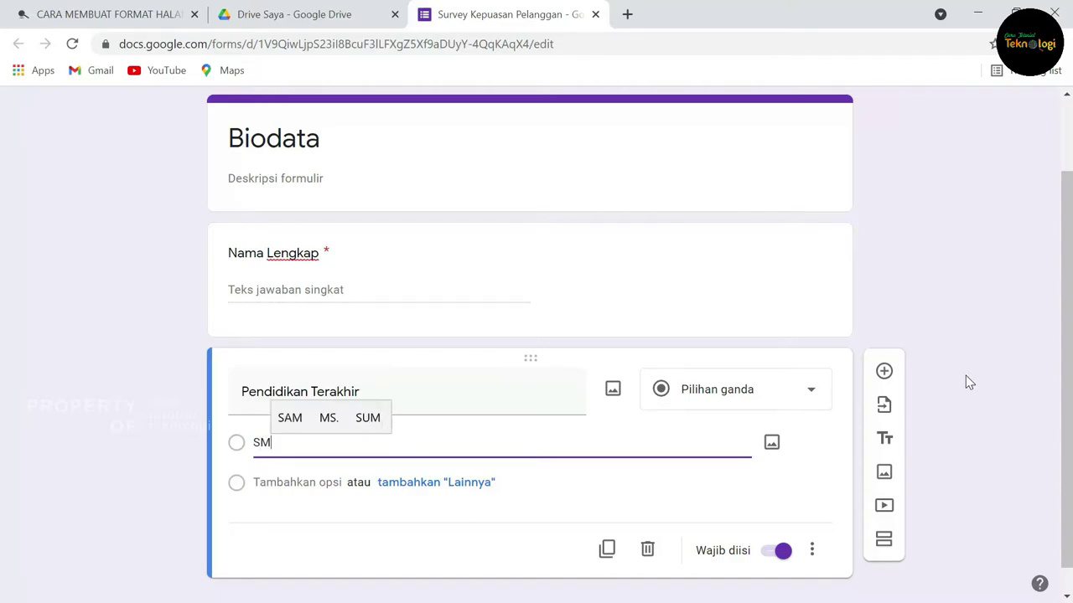
type("U")
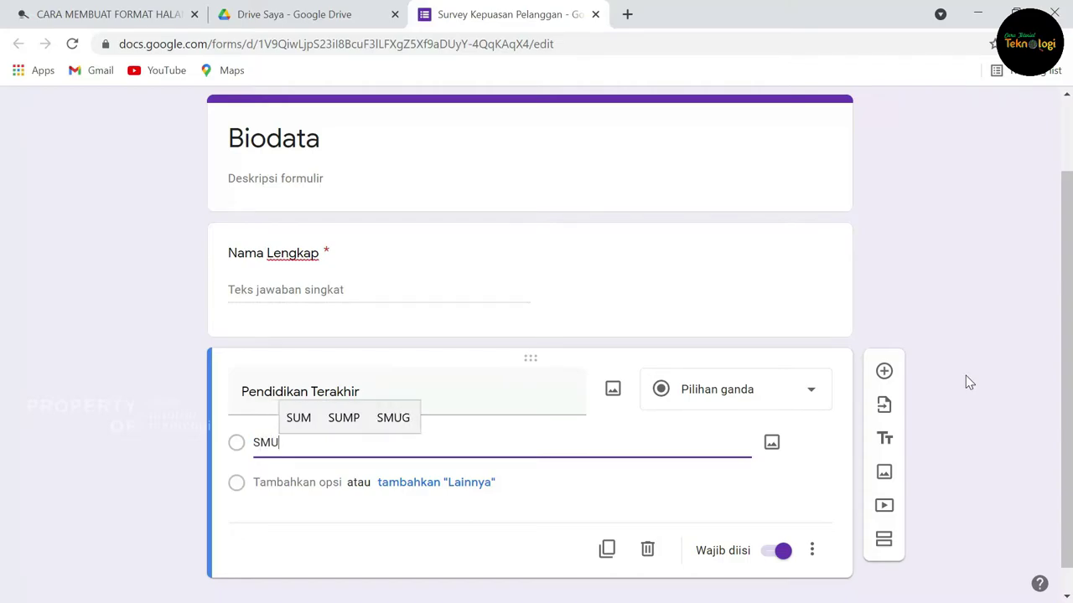
type("?SMK")
key("BackSpace")
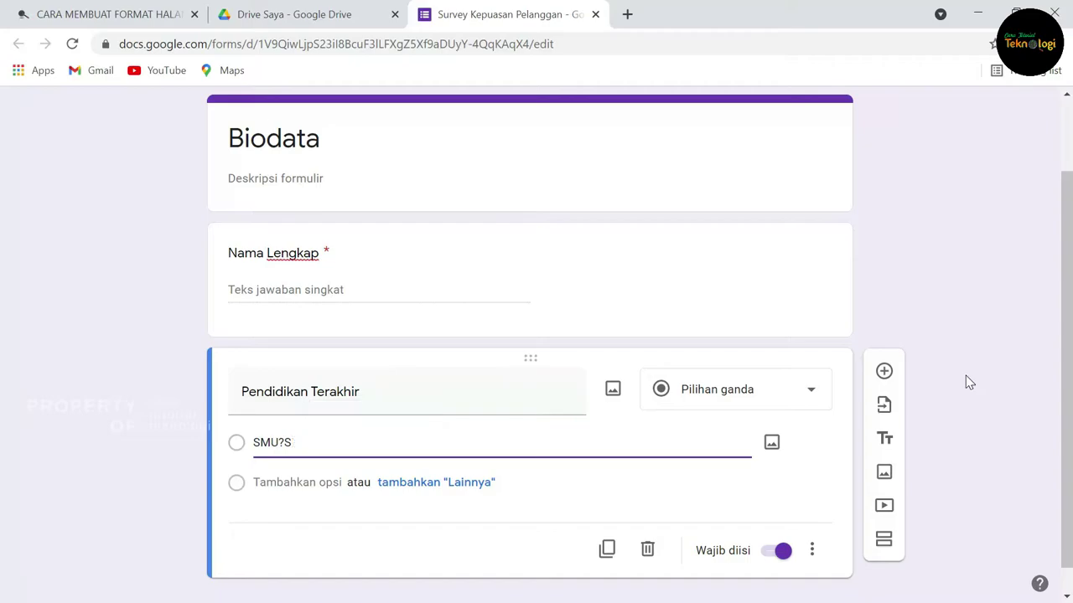
type("K")
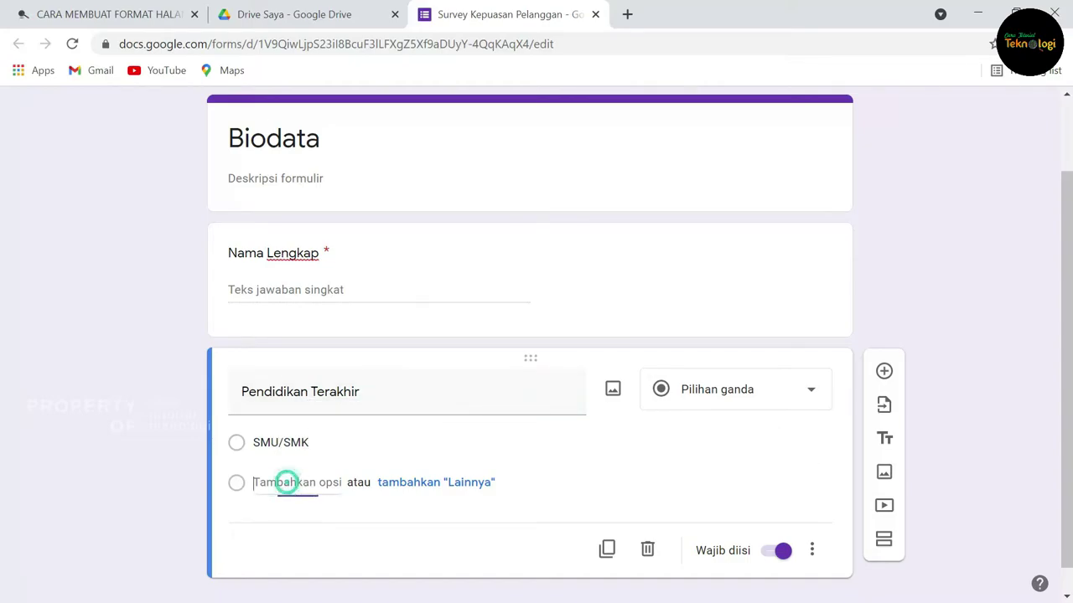
- Add the options "Sarjana", "Master" and "Doktor" to the Pendidikan Terakhir question
left_click(282, 482)
type("Sarjana")
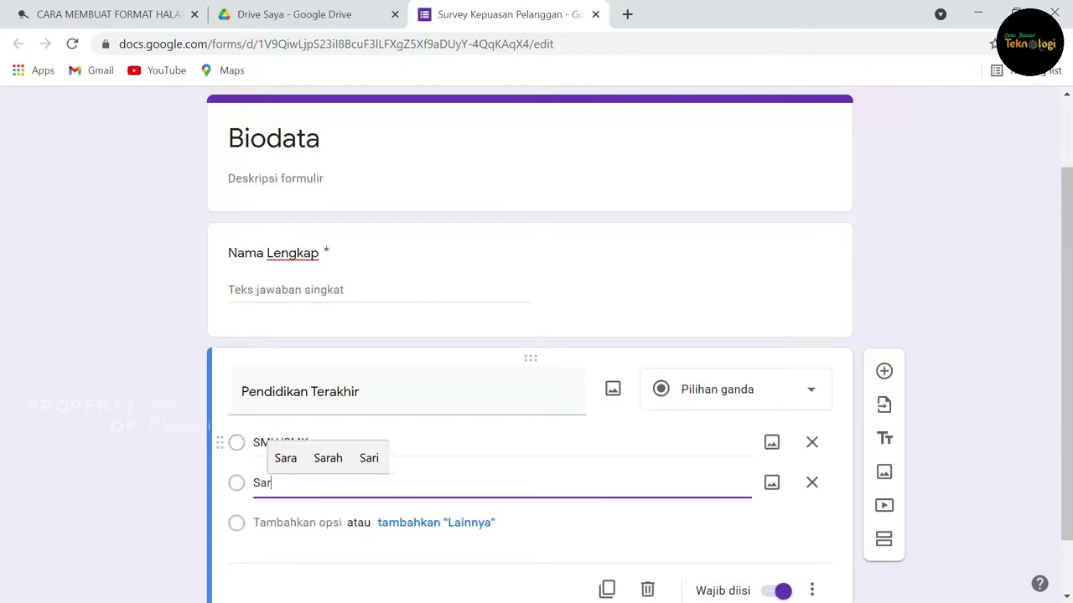
left_click(293, 523)
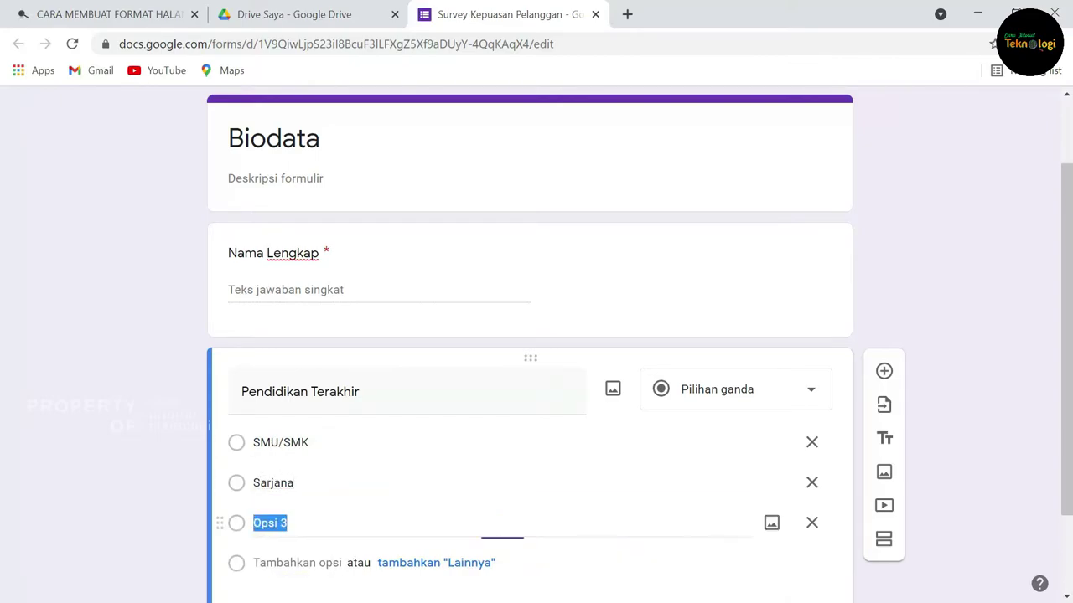
type("Master")
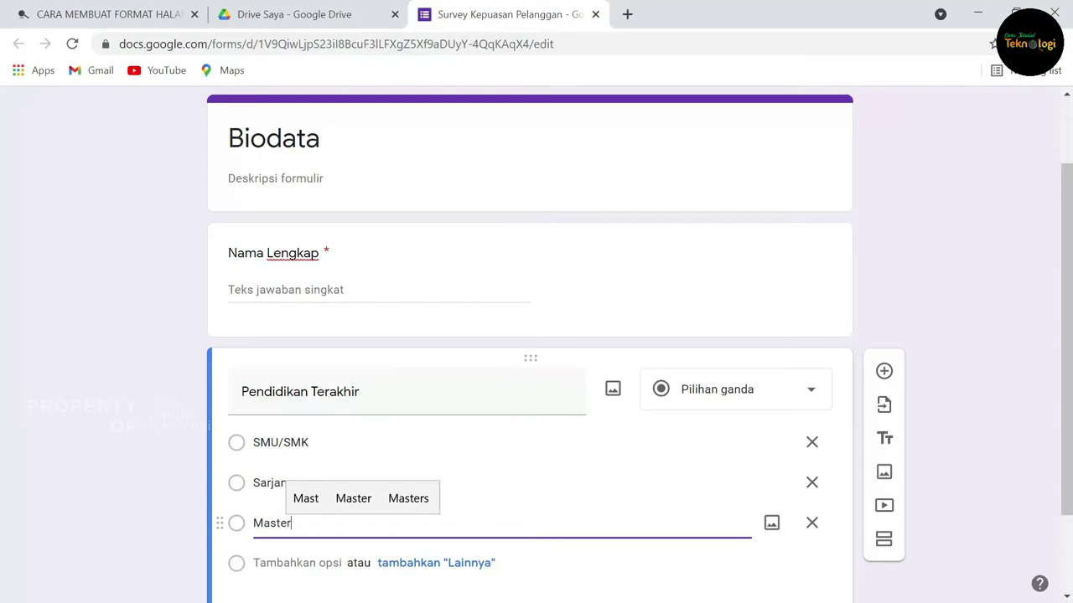
left_click(273, 577)
type("Doktor")
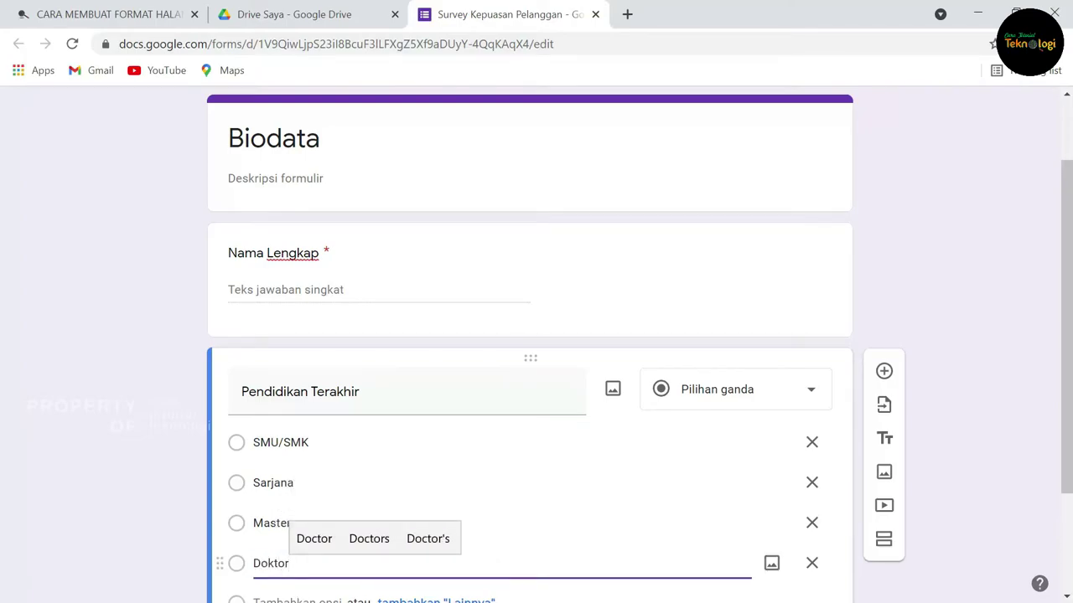
scroll(432, 438, "down", 2)
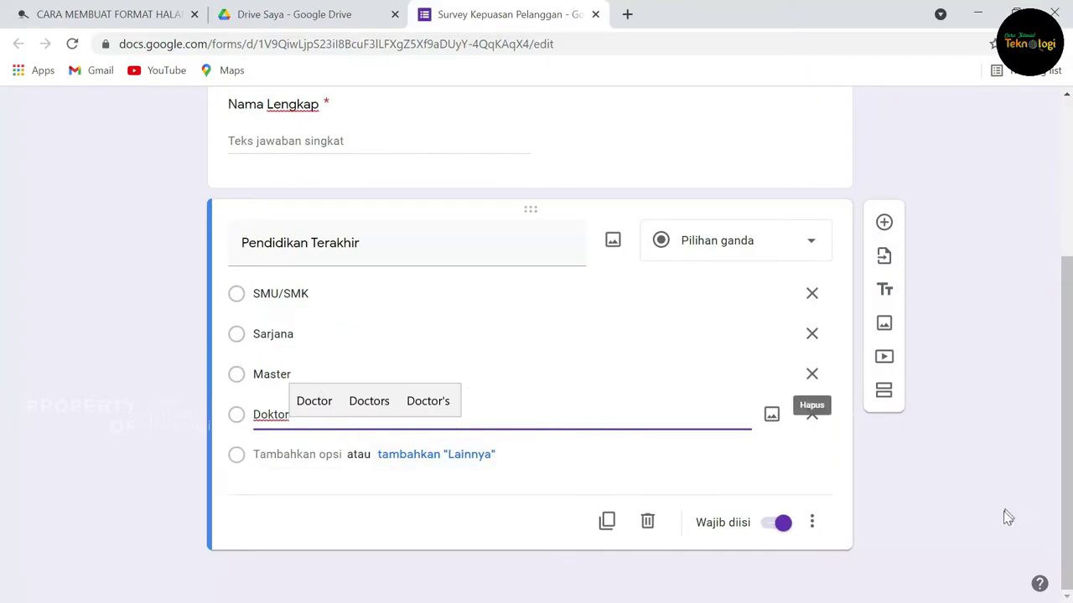
left_click(944, 505)
- Add a new section after the Pendidikan Terakhir question and title it "Survey Kepuasan Pelanggan"
scroll(932, 503, "up", 2)
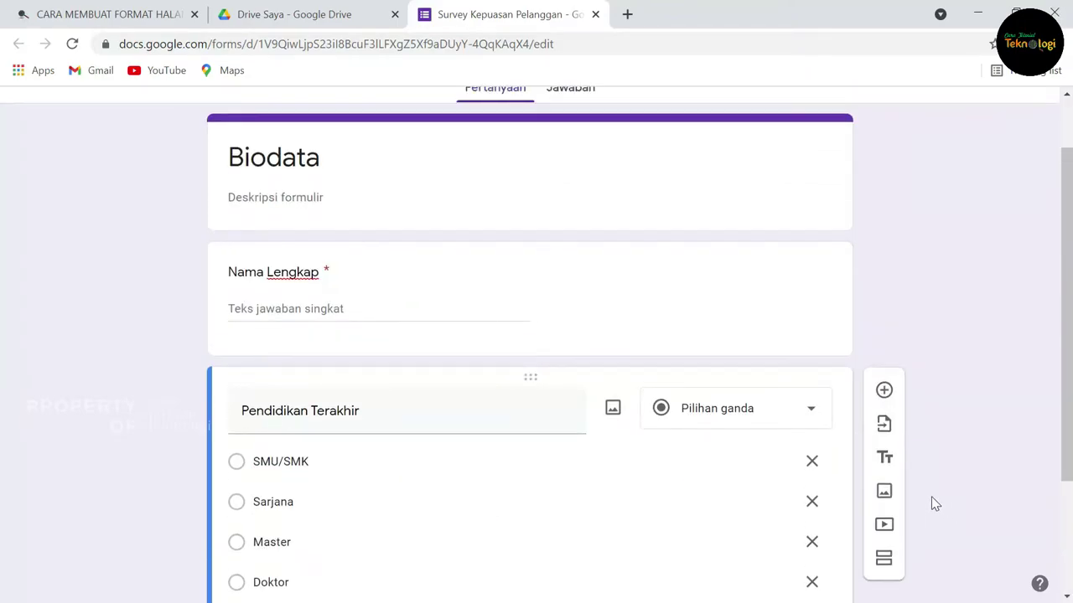
scroll(434, 320, "down", 2)
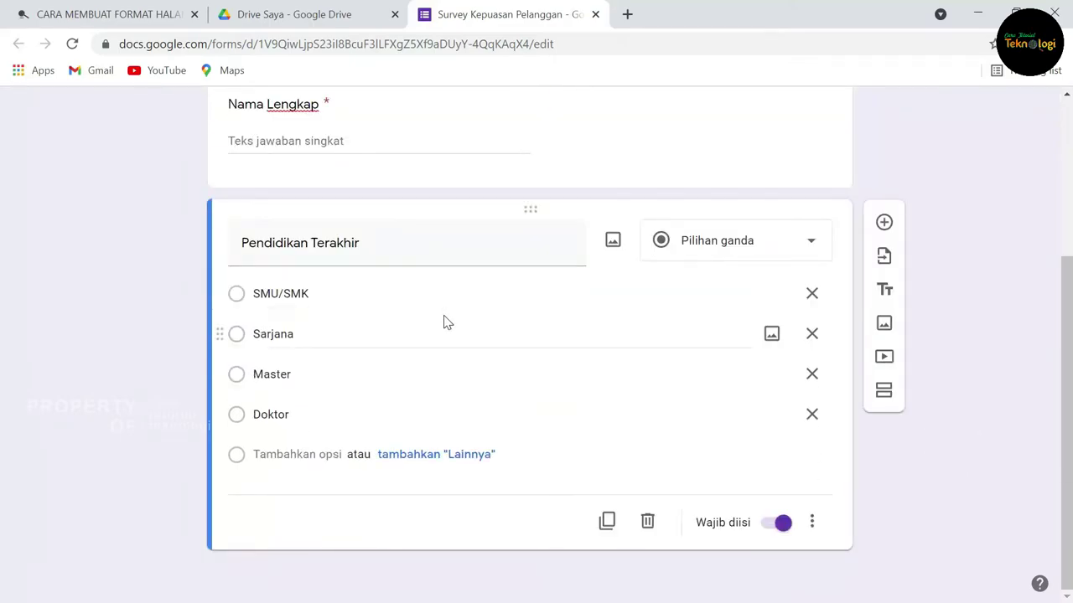
scroll(429, 331, "up", 3)
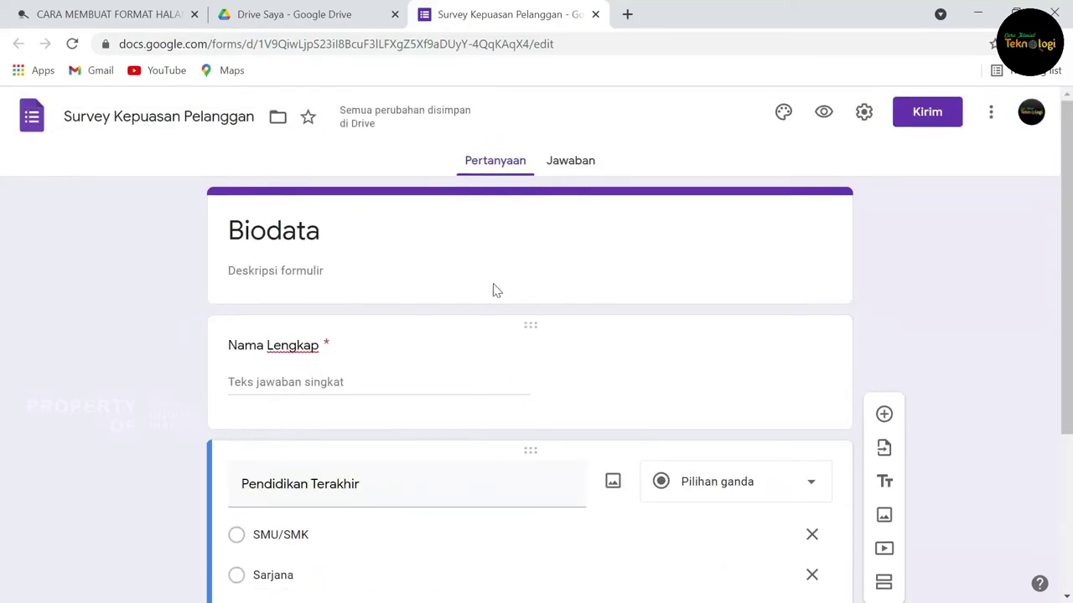
scroll(402, 443, "down", 3)
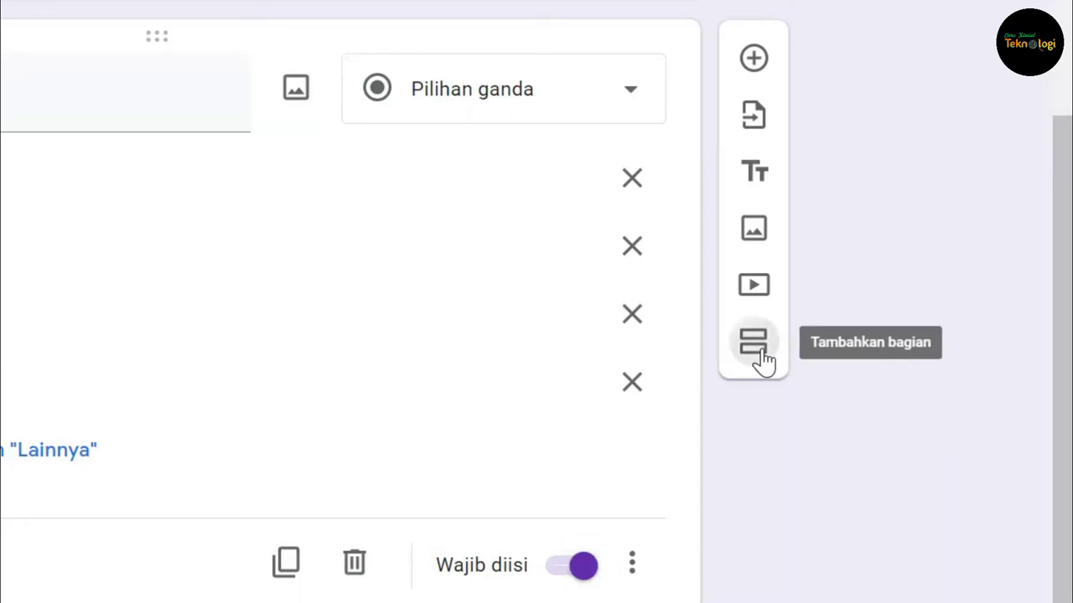
left_click(758, 350)
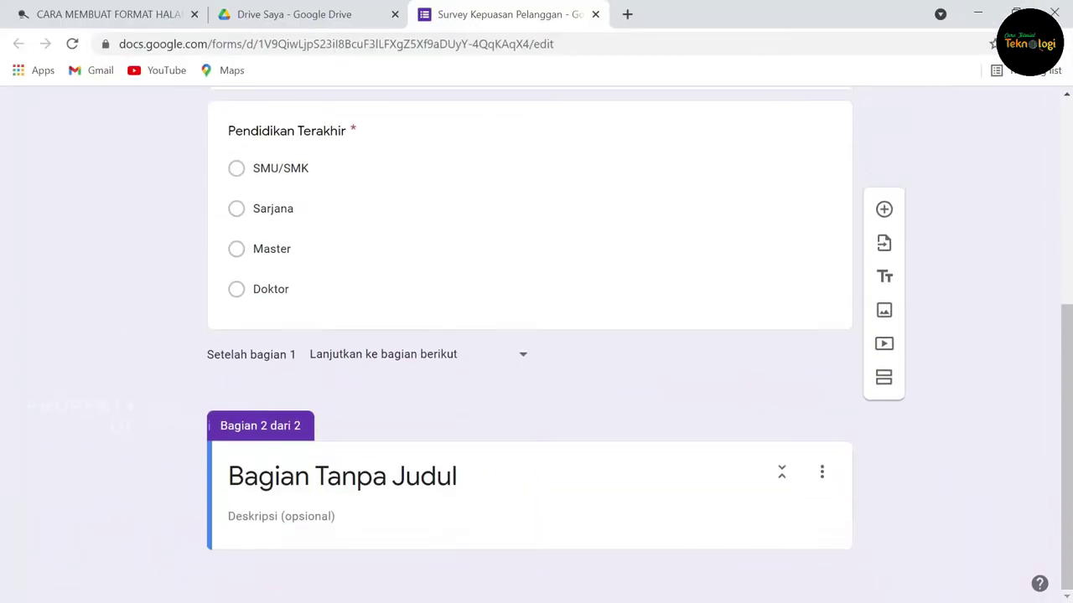
left_click(491, 479)
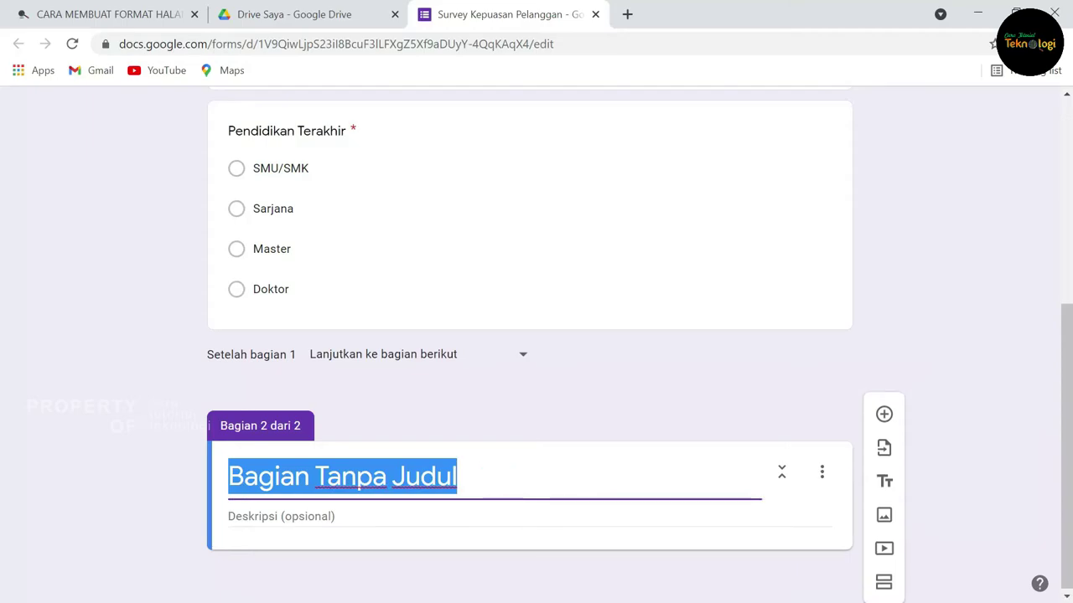
type("Survey ")
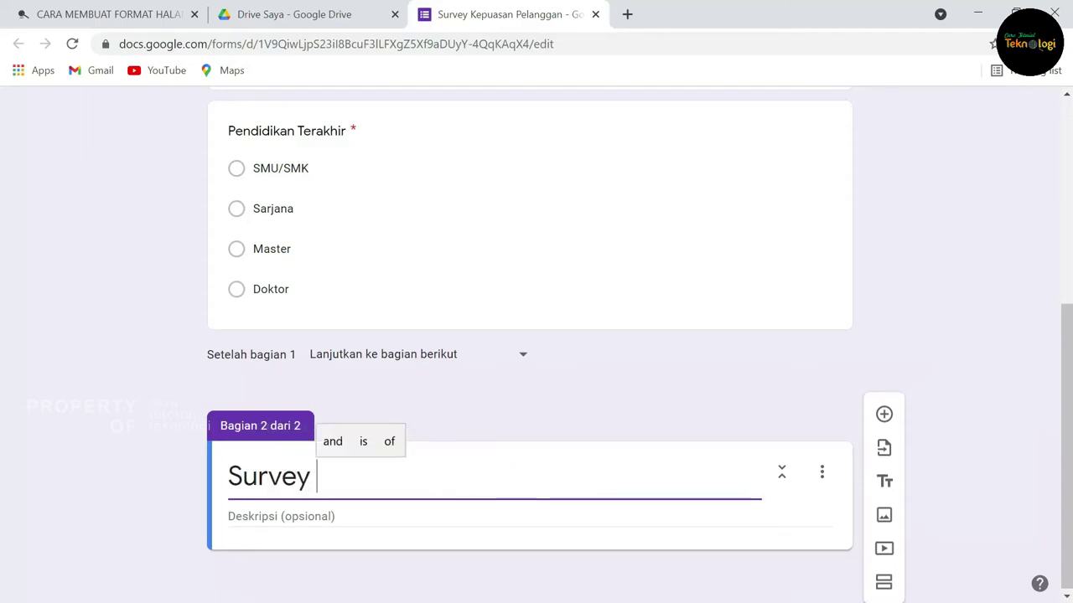
type("Kepuasan Pelan")
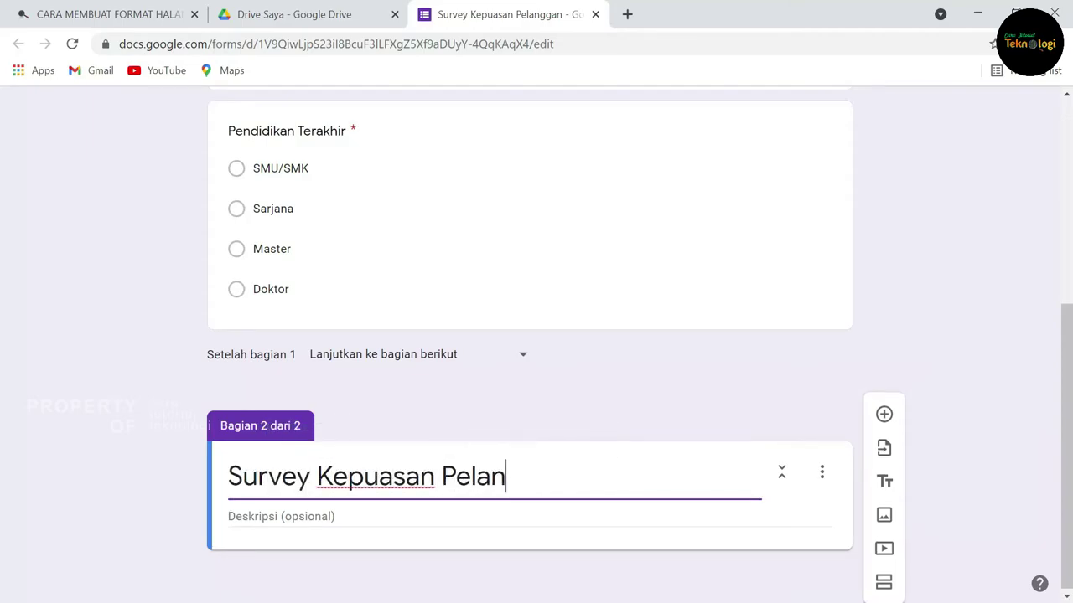
type("ggan")
- Set the second section's description to "Silakan isi rentang nilai di bawah sesuai dengan pengalaman Anda mengikuti pelatihan kami"
left_click(498, 520)
type("Silakan isi ")
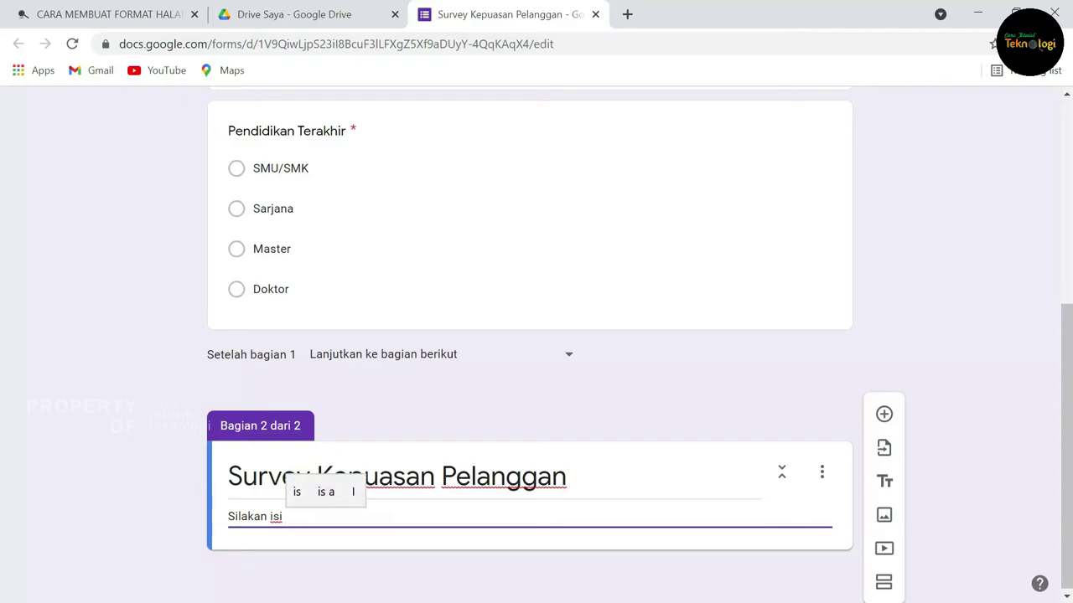
type("rentang n")
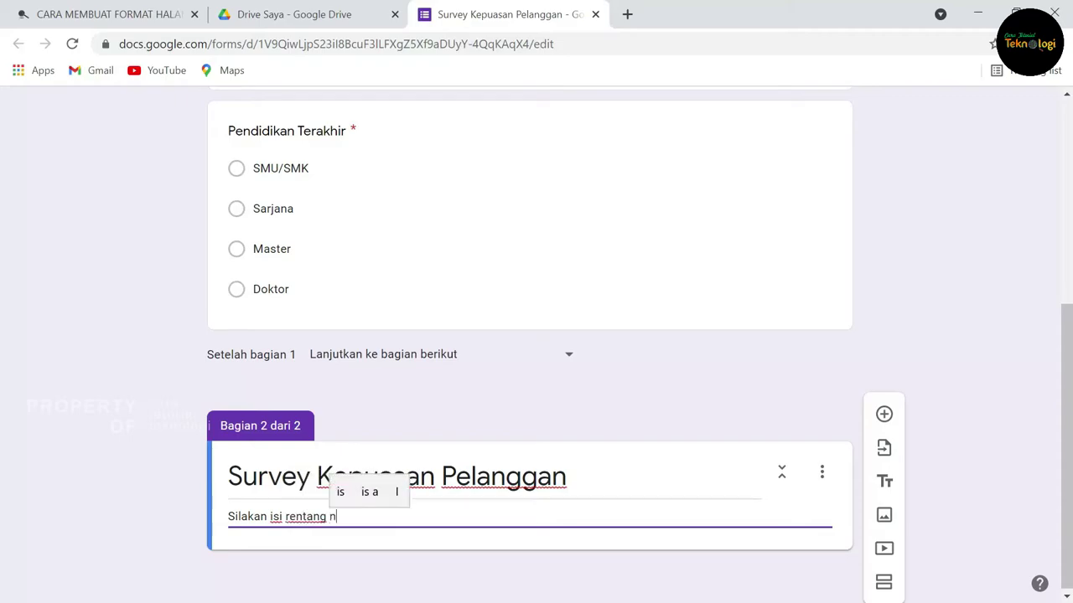
type("ilai di bawah sesuai")
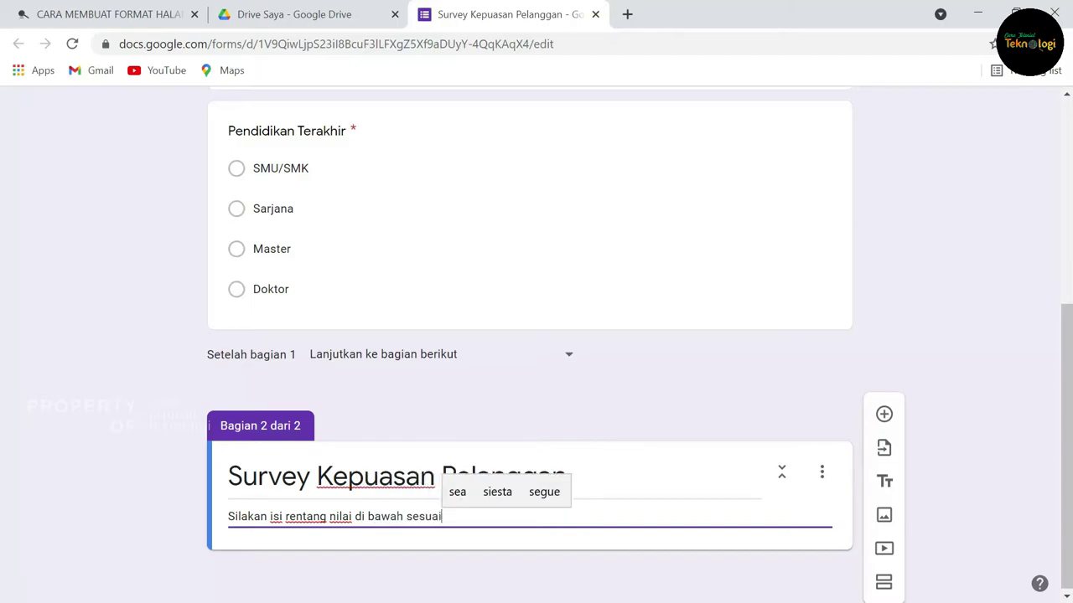
type(" dengan pengalaman ")
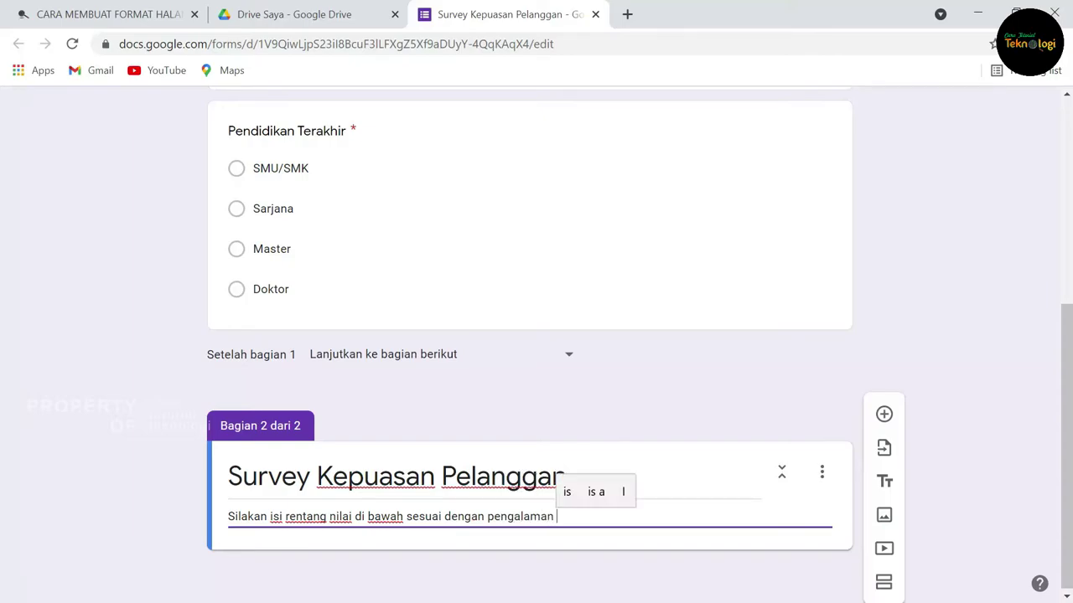
type("Anda mengik")
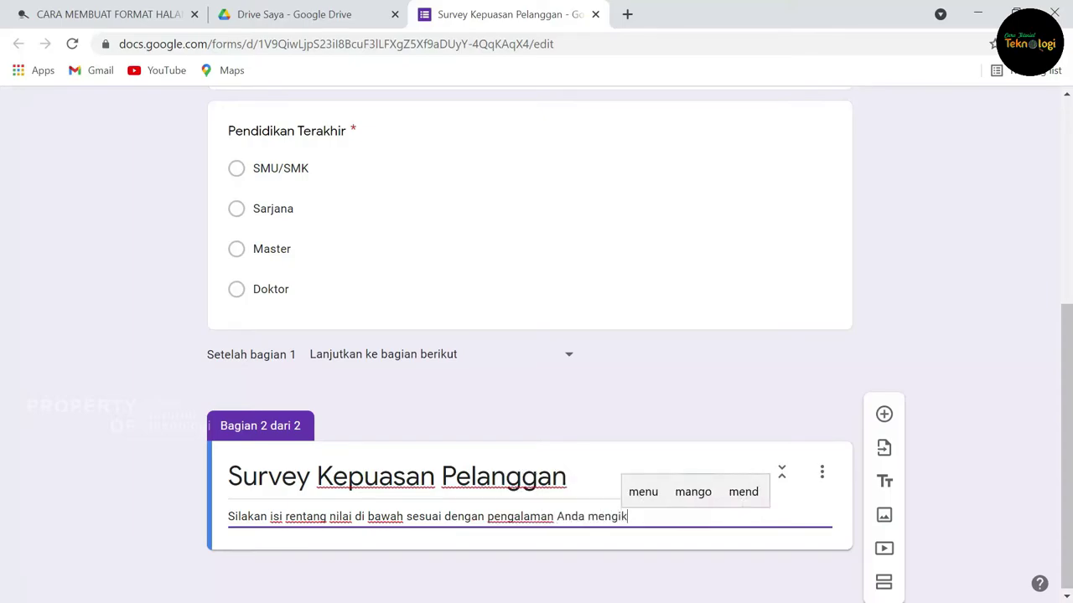
type("uti pelath")
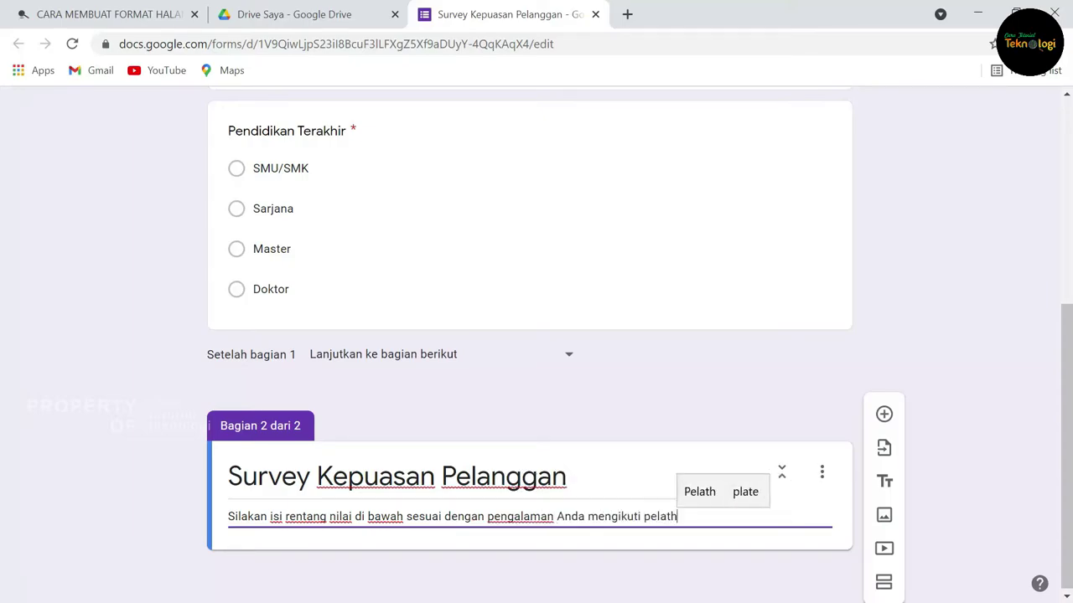
key("BackSpace")
type("ihan kami")
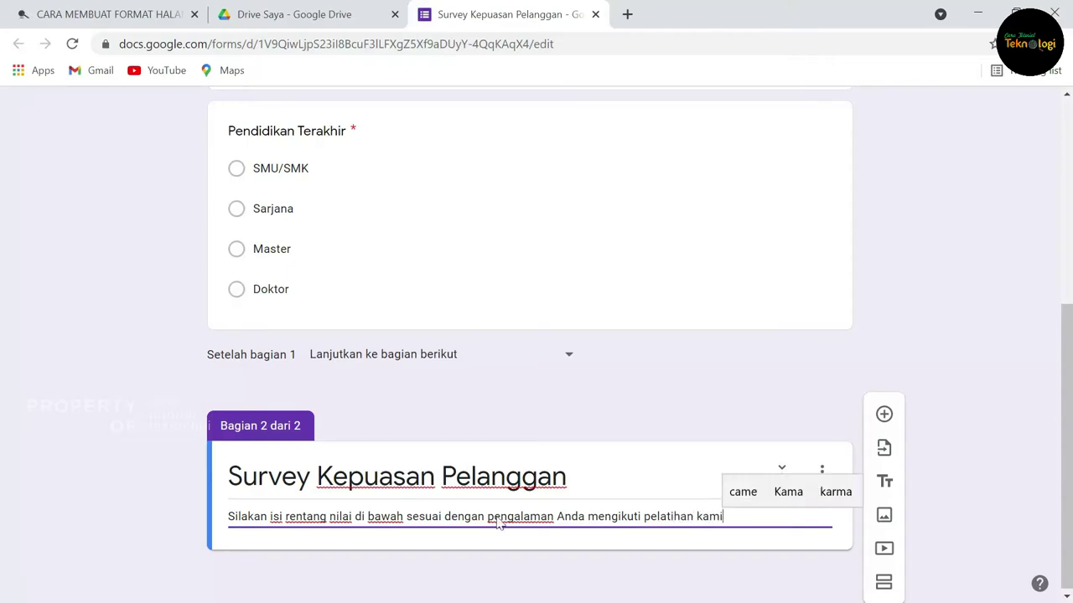
left_click(950, 525)
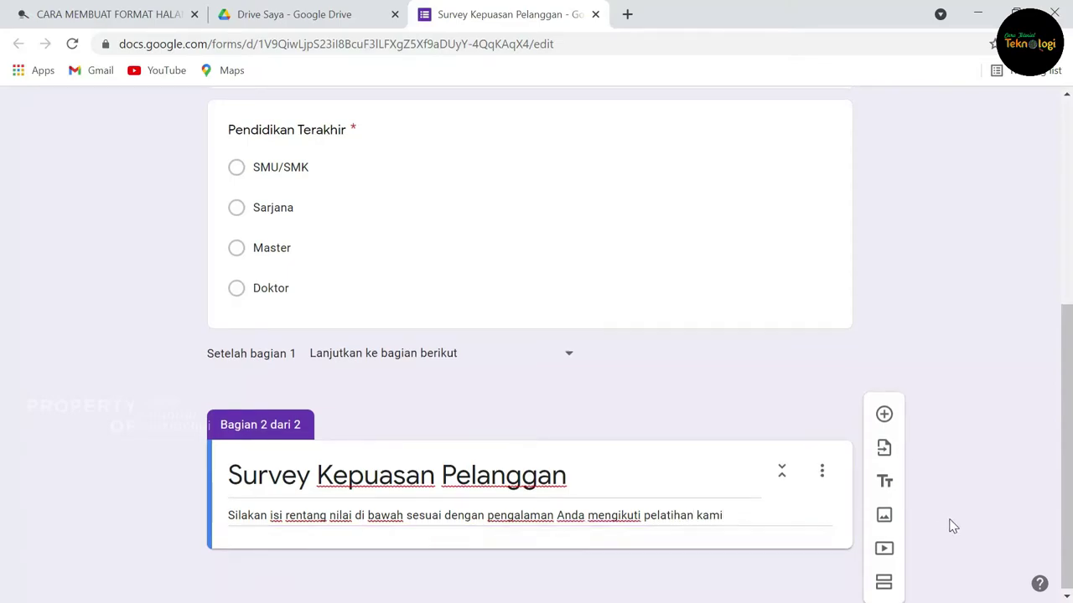
- Add a question to the Survey Kepuasan Pelanggan section titled "Apakah materi yang disampaikan sangat penting"
left_click(887, 419)
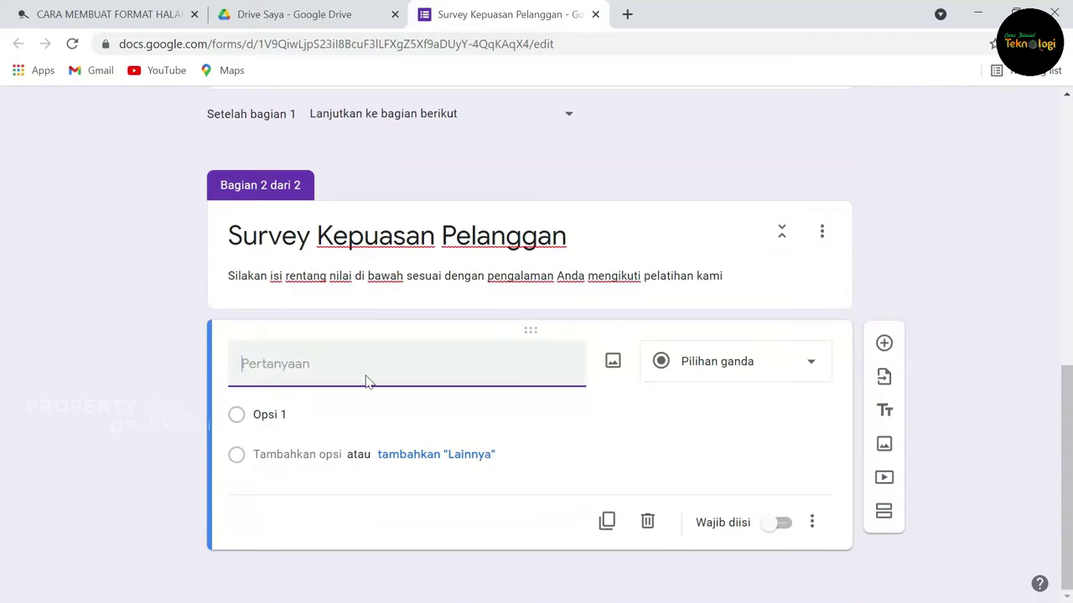
type("Apakah materi")
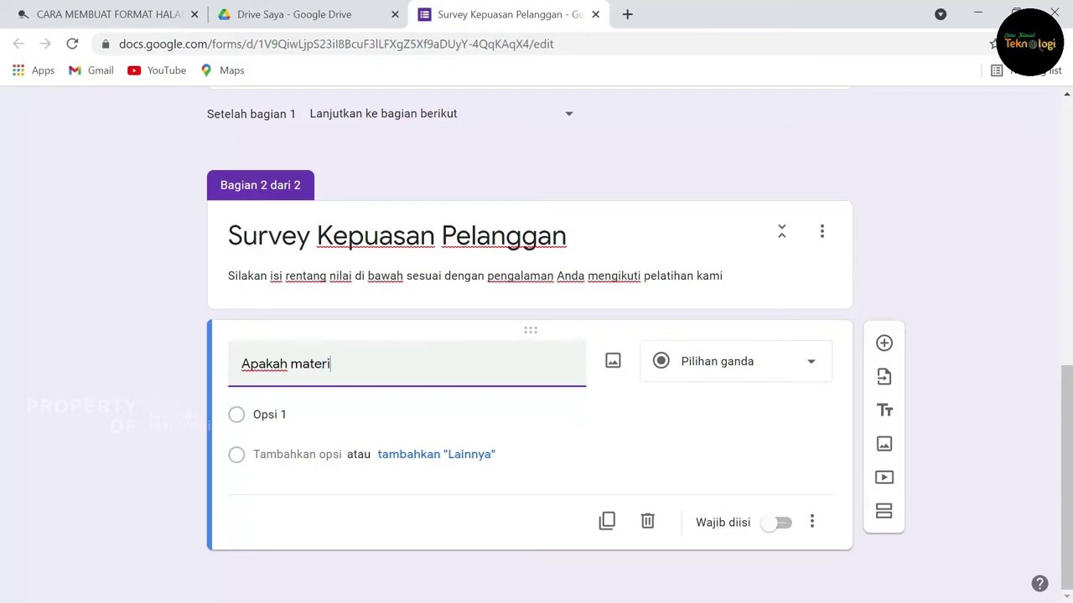
type(" yang disampaika")
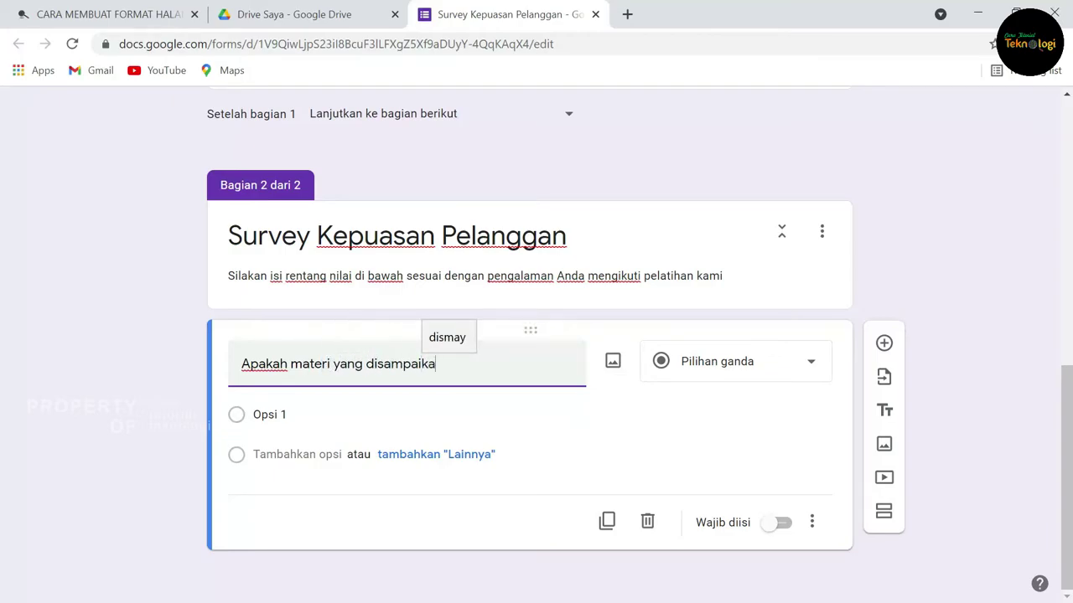
type("n sangat openting")
left_click(497, 364)
key("BackSpace")
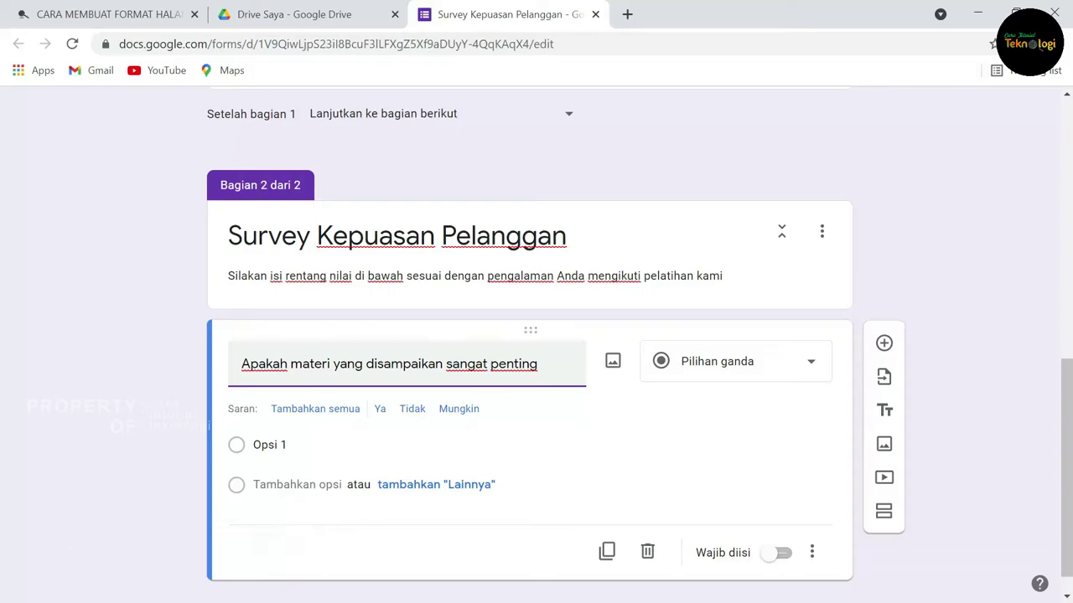
- Change the question on the importance of the material to a required linear scale (Skala linier) from 1 to 10
mouse_move(262, 441)
left_click(299, 445)
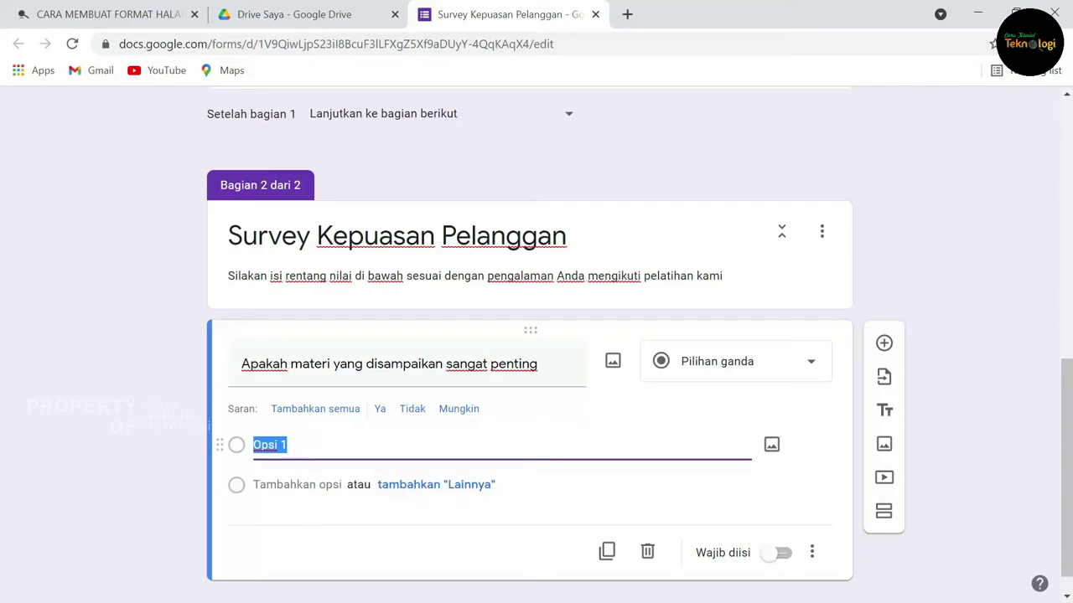
left_click(810, 362)
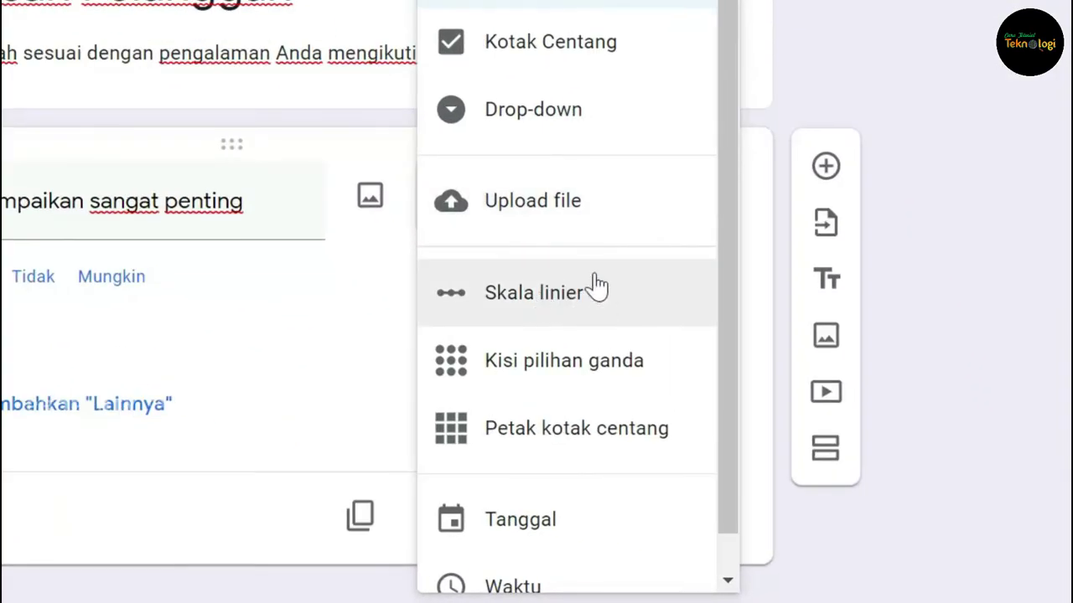
left_click(534, 289)
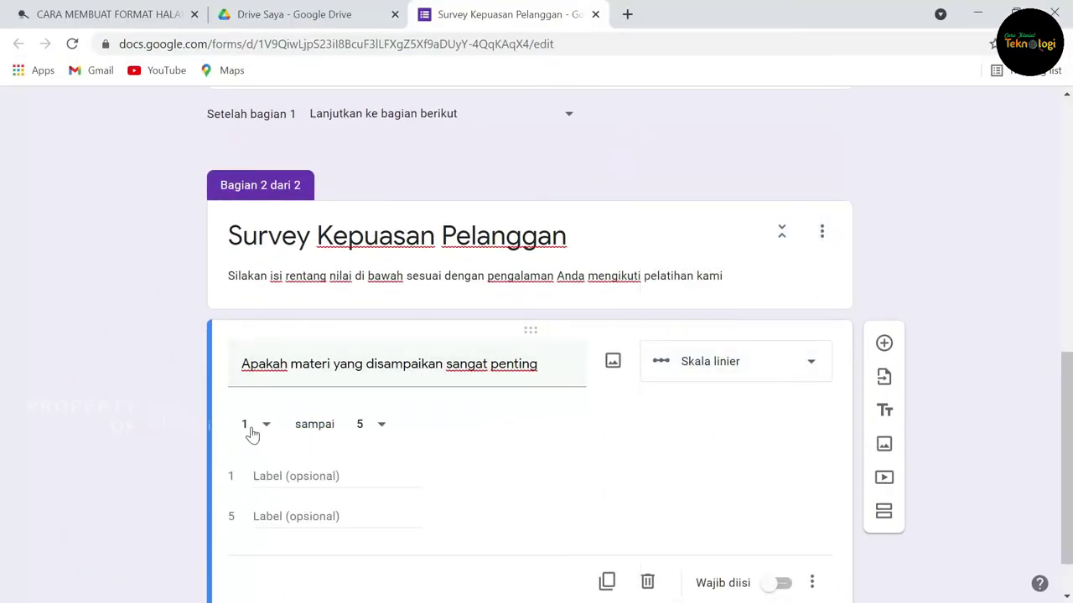
left_click(387, 429)
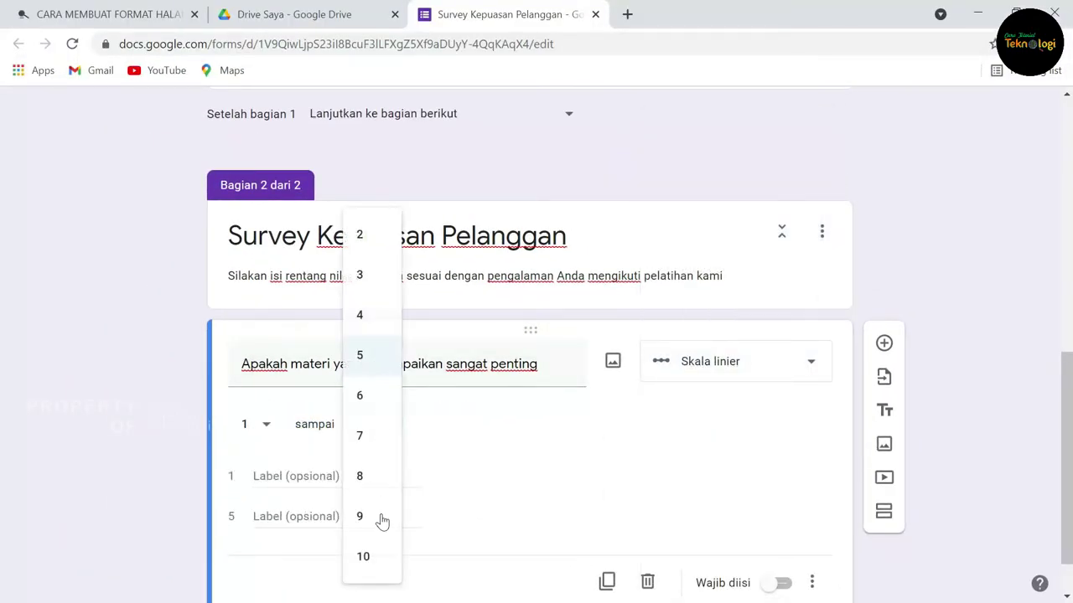
left_click(377, 566)
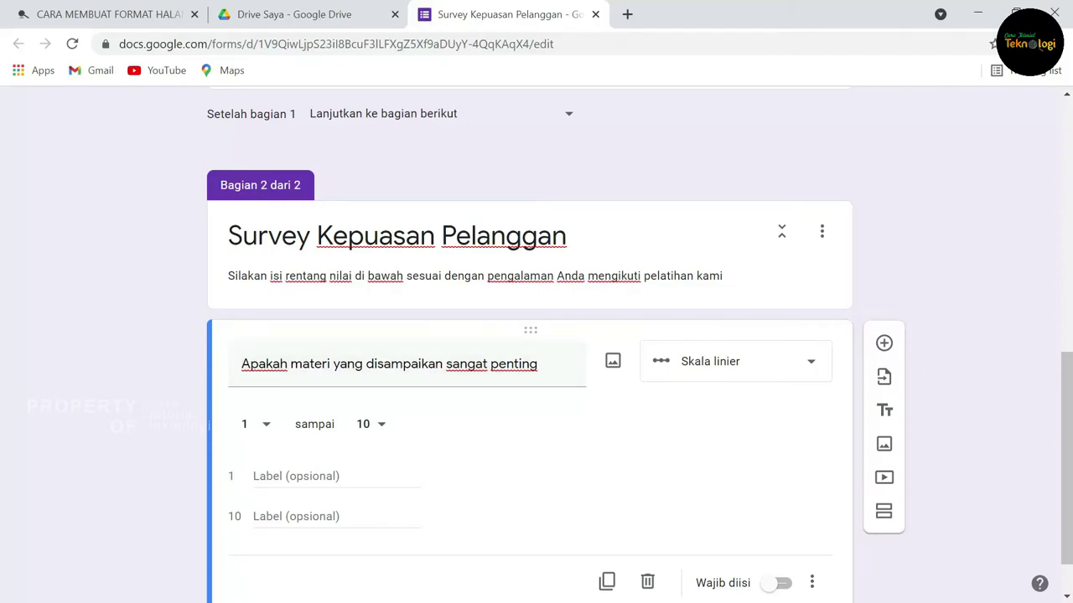
scroll(553, 483, "down", 1)
left_click(784, 523)
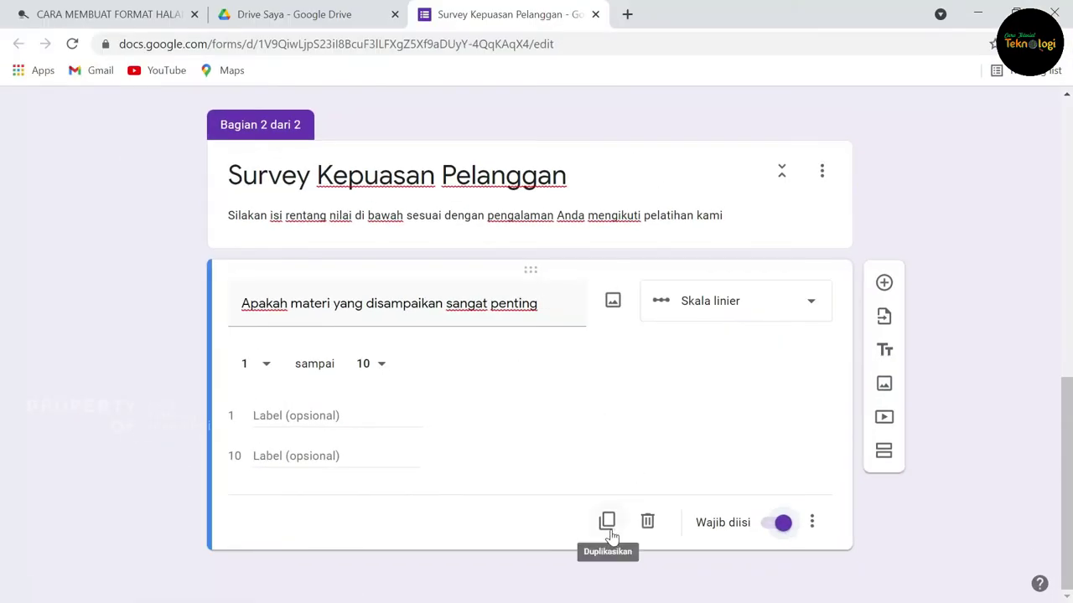
- Duplicate the linear scale question and retitle the copy "Apakah pemateri menguasai materi ?"
left_click(607, 521)
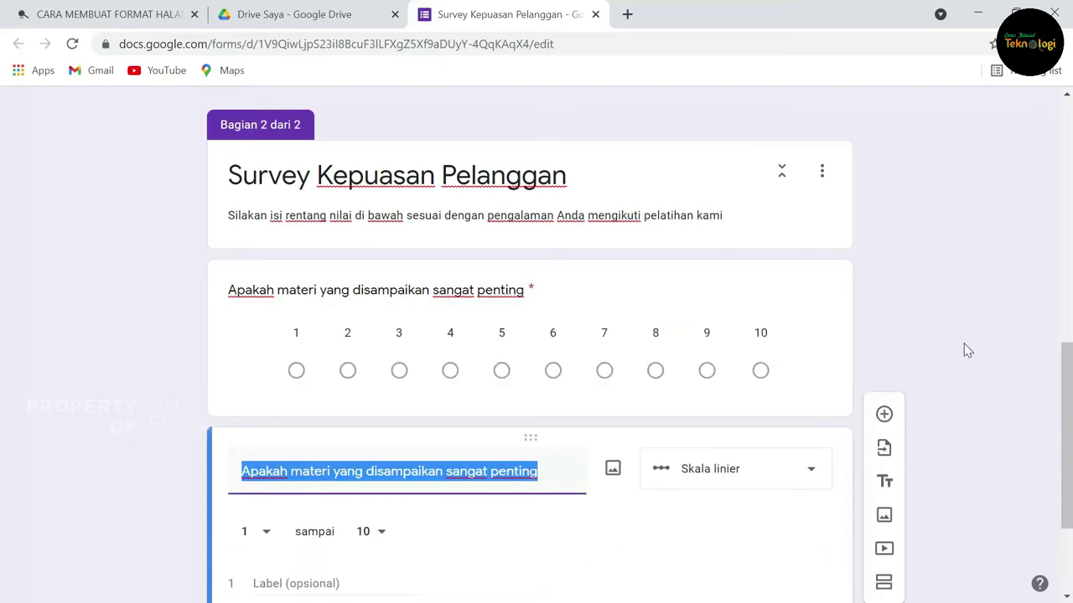
type("Apakah pemateri mengu")
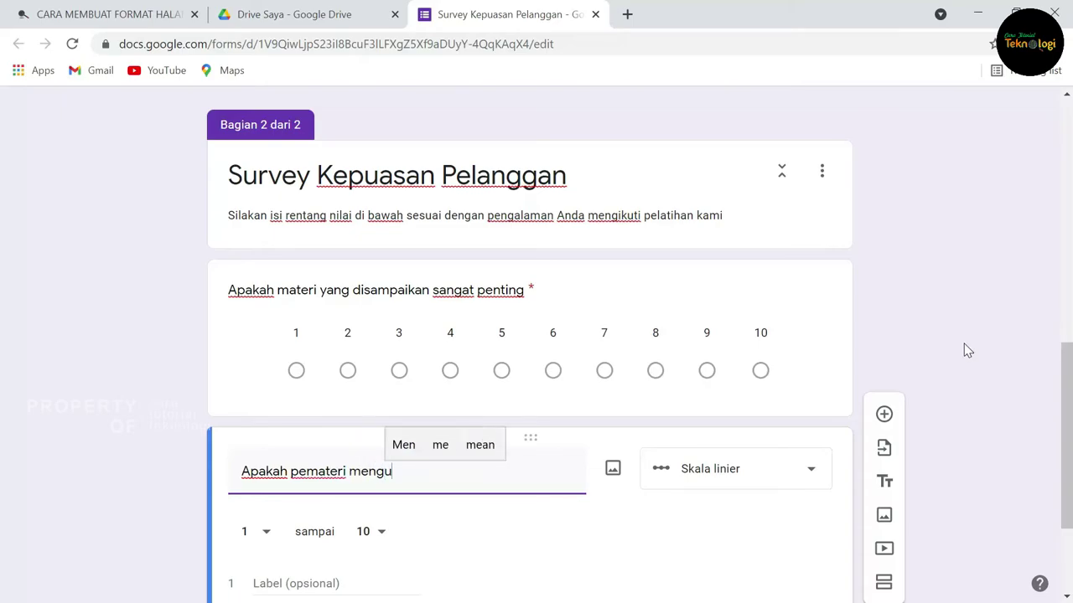
type("asai materi")
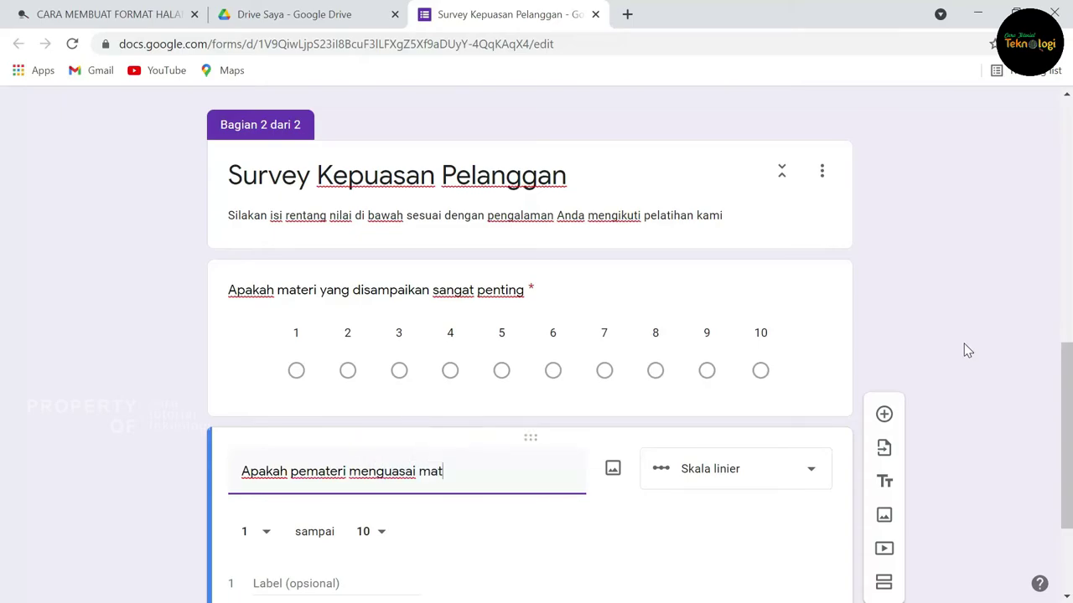
scroll(963, 344, "down", 2)
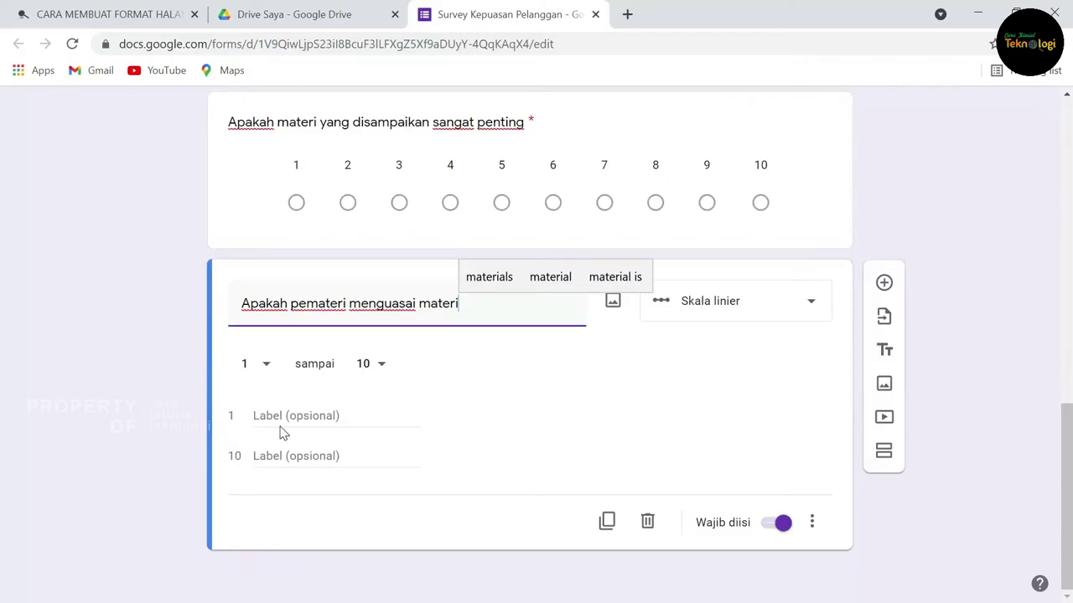
scroll(284, 432, "up", 1)
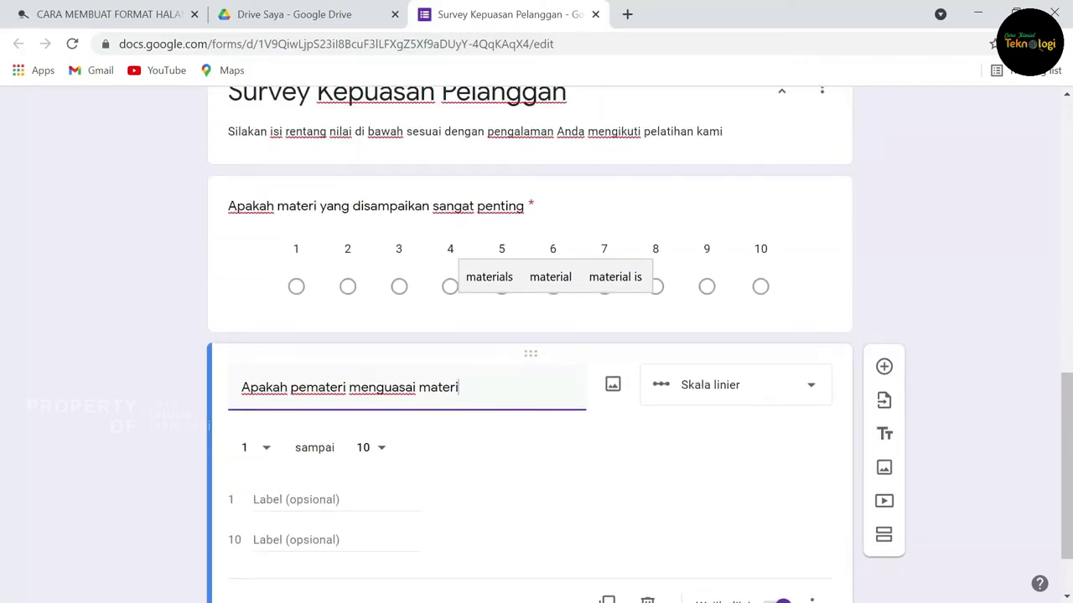
type("?")
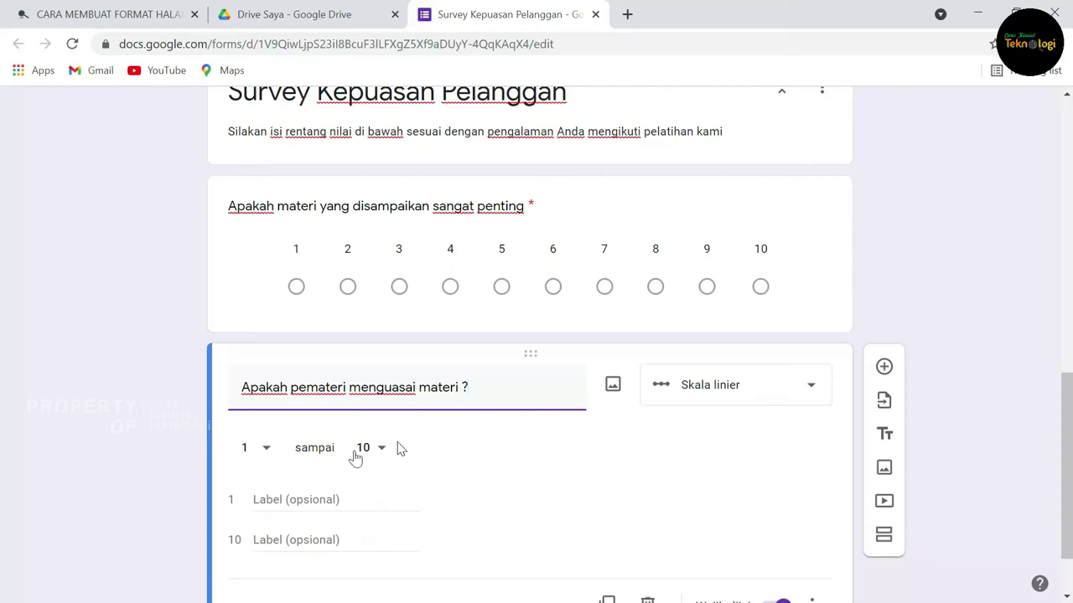
- Label value 1 of the scale in the Apakah pemateri menguasai materi question "Tidak menguasai materi"
left_click(293, 500)
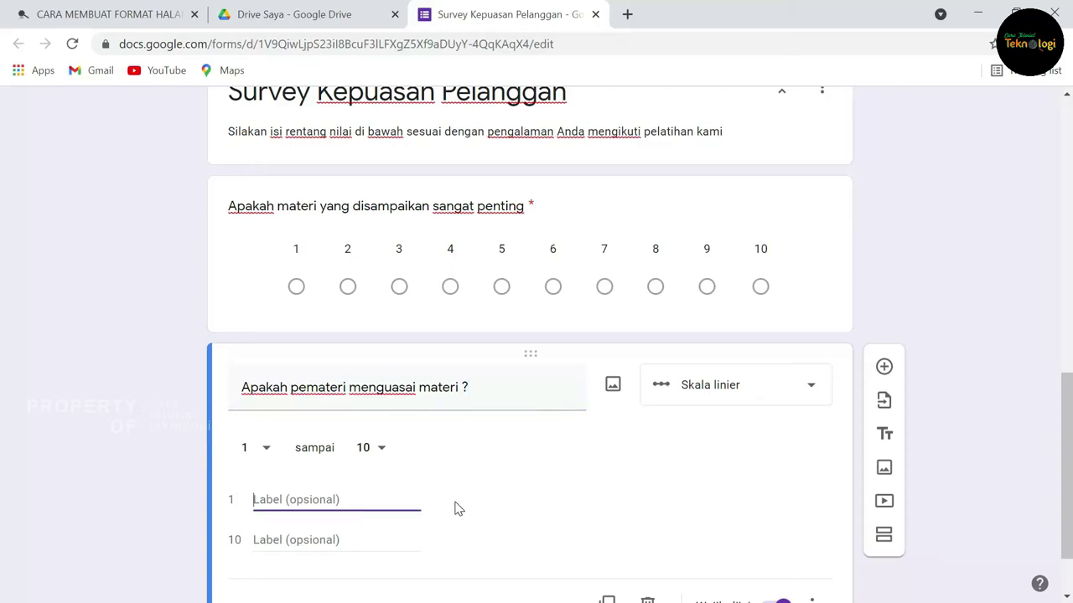
type("Sangat")
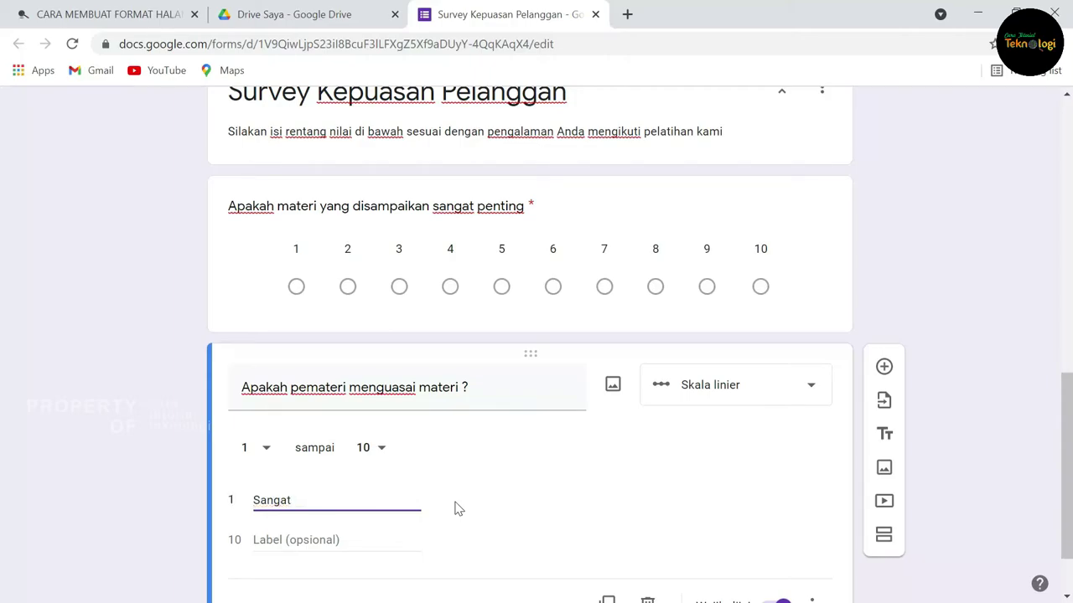
key("BackSpace")
key("BackSpace")
key("BackSpace")
type("Tidak menguasai materi")
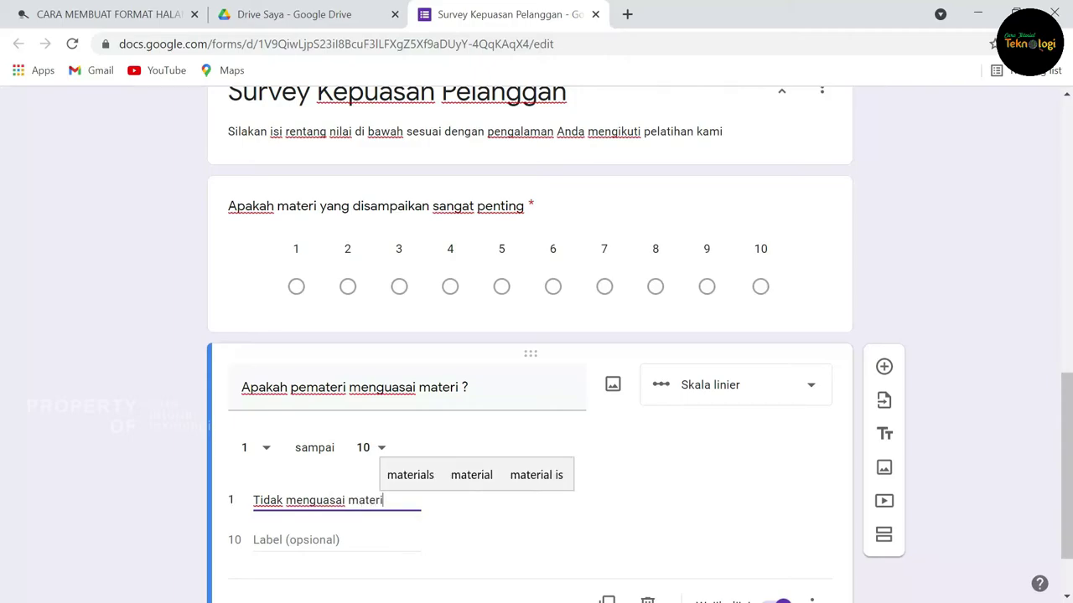
- Label value 10 of the scale in the Apakah pemateri menguasai materi question "Sangat menguasai mater"
left_click(335, 540)
type("Sangat ")
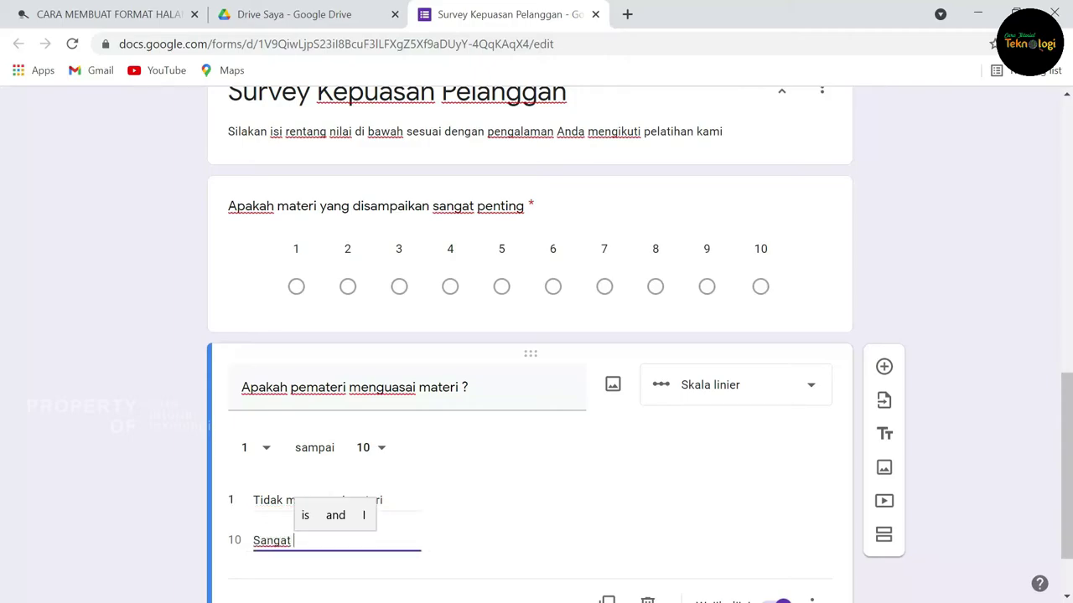
type("menguasai materi")
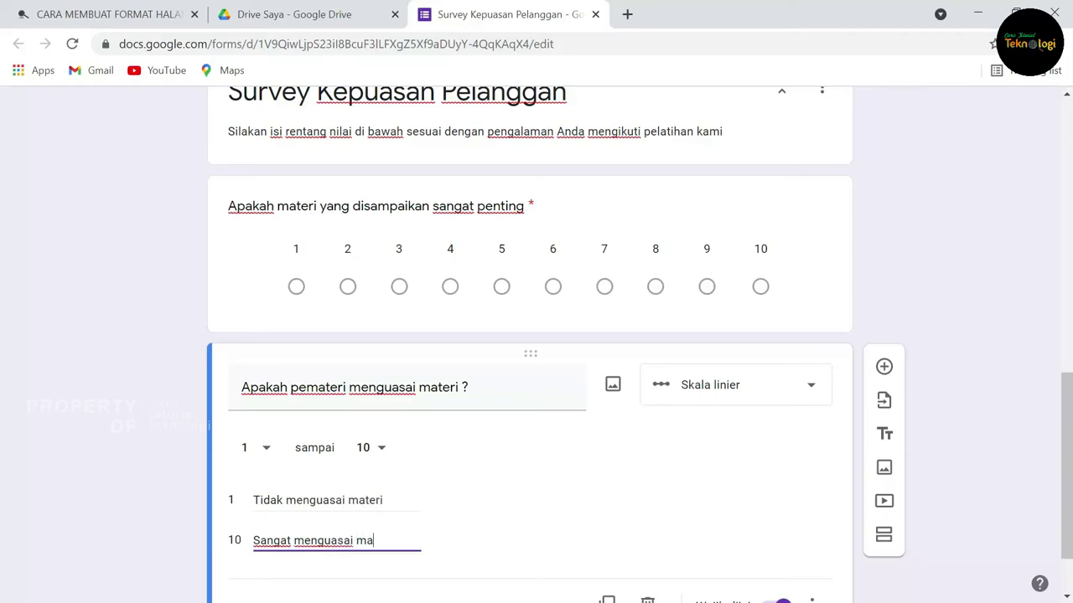
- Label the scale ends of the question on the material's importance "Tidak penting" for 1 and "Sangat penting sekali" for 10
scroll(536, 335, "up", 2)
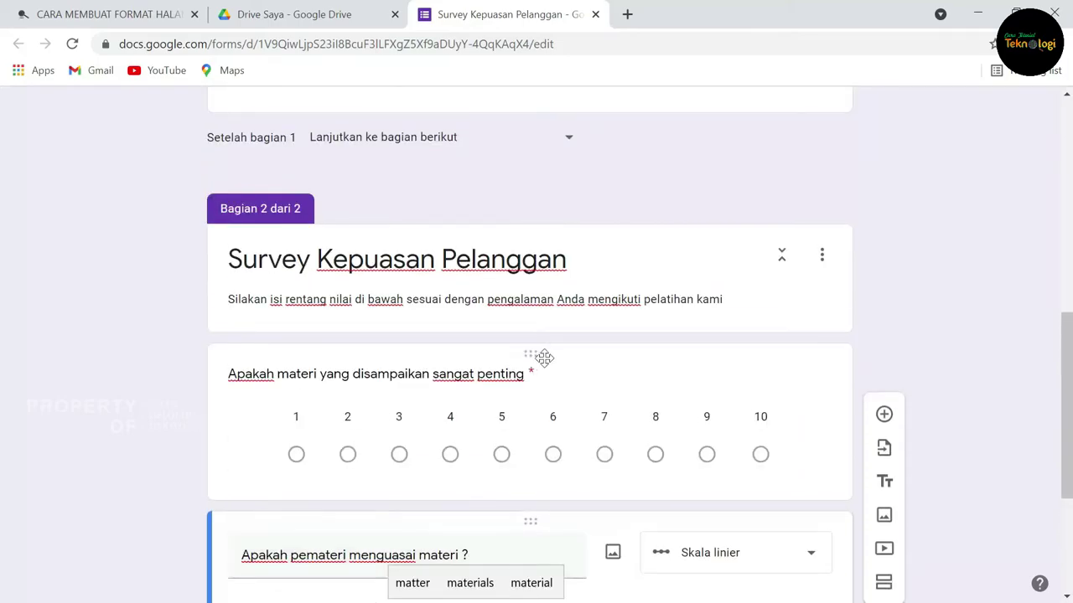
left_click(524, 416)
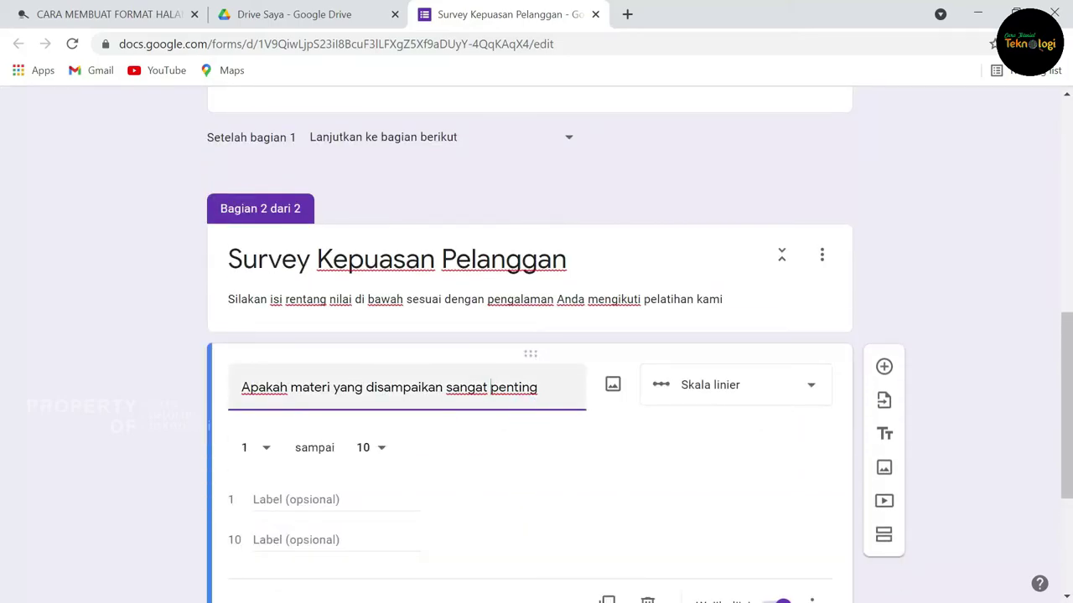
scroll(537, 344, "down", 2)
left_click(330, 330)
type("T")
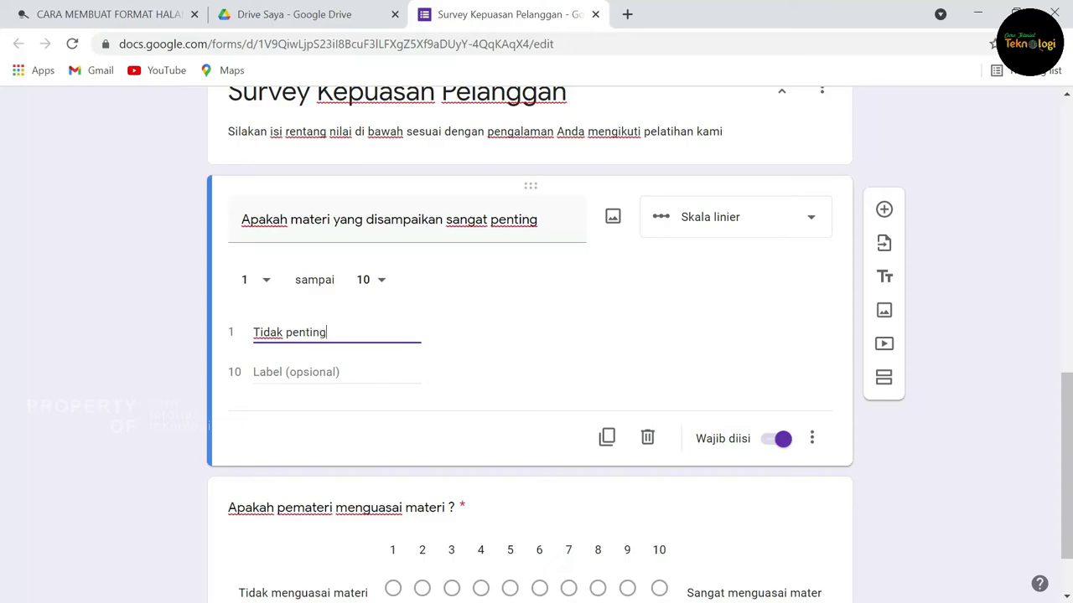
type("idak penting")
left_click(335, 372)
type("Sang")
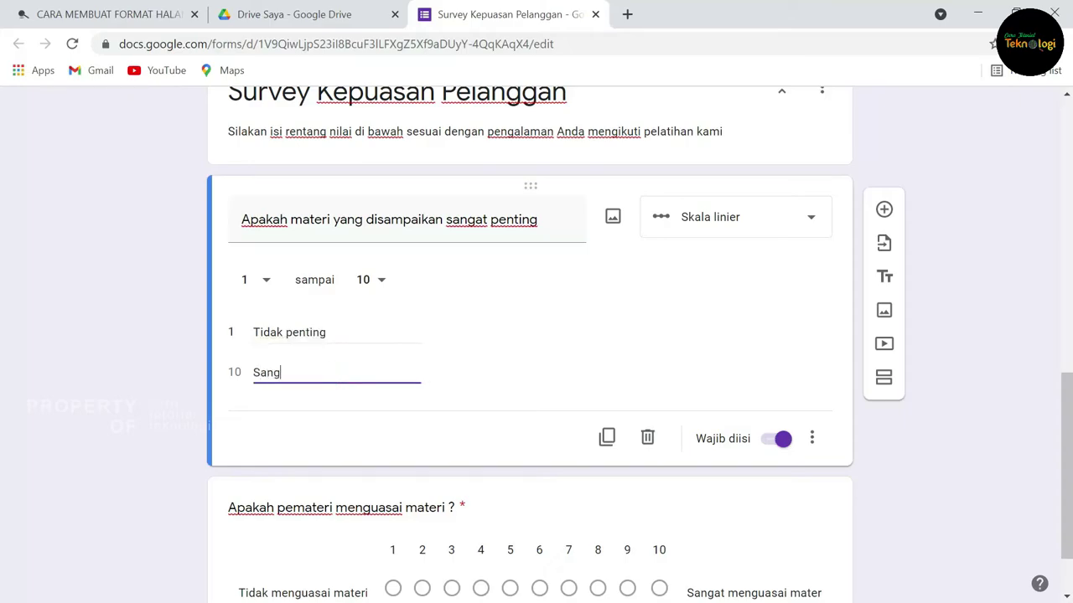
type("at penting sekali")
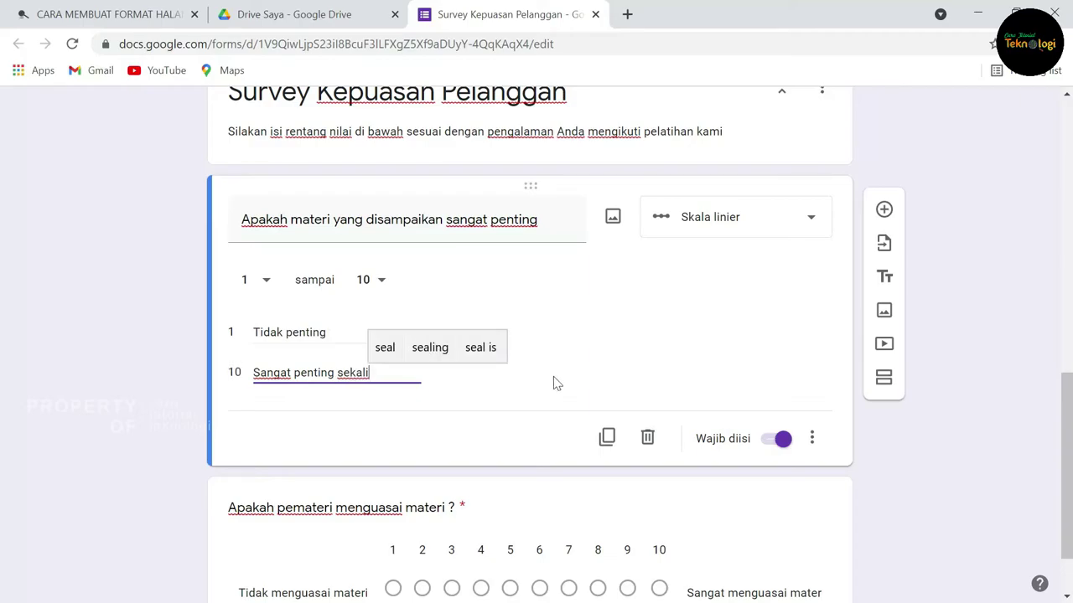
- Duplicate the Apakah pemateri menguasai materi question and retitle the copy "Apakah fasilitas pelatihan memuaskan ?"
scroll(556, 383, "down", 1)
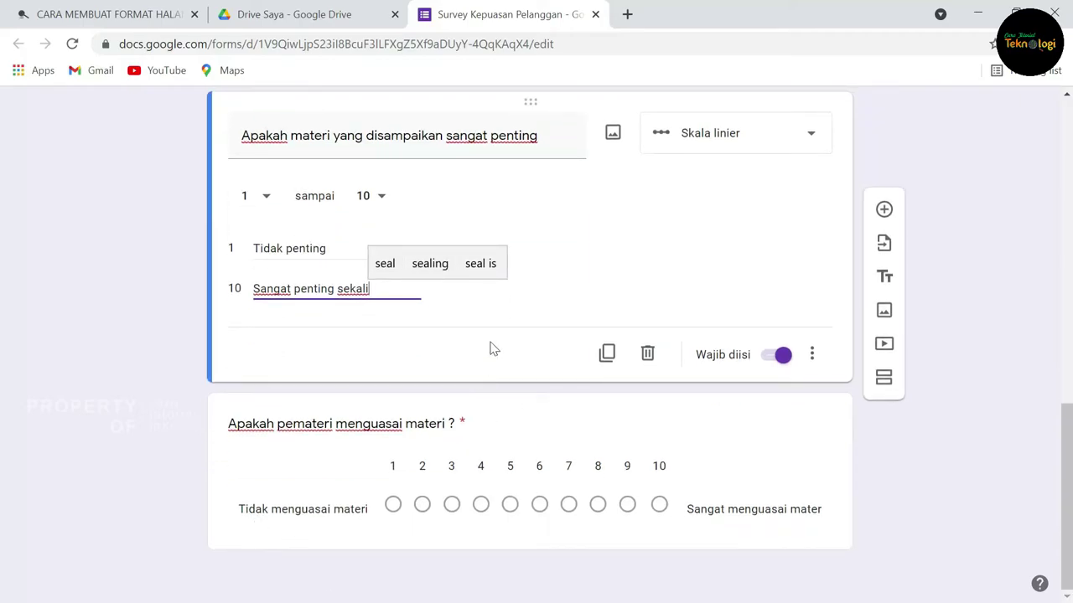
left_click(512, 475)
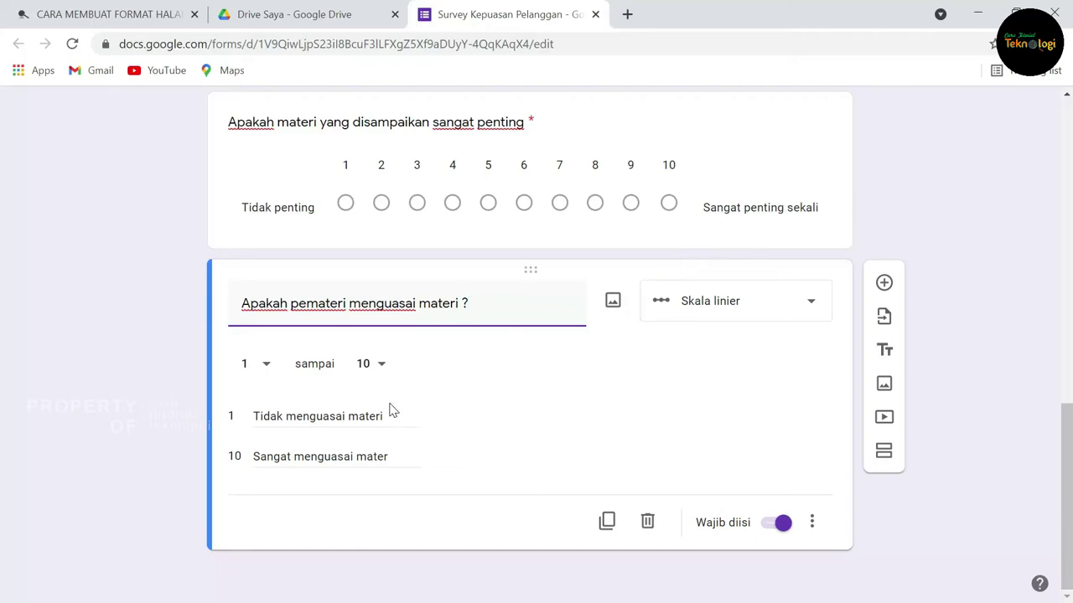
left_click(609, 525)
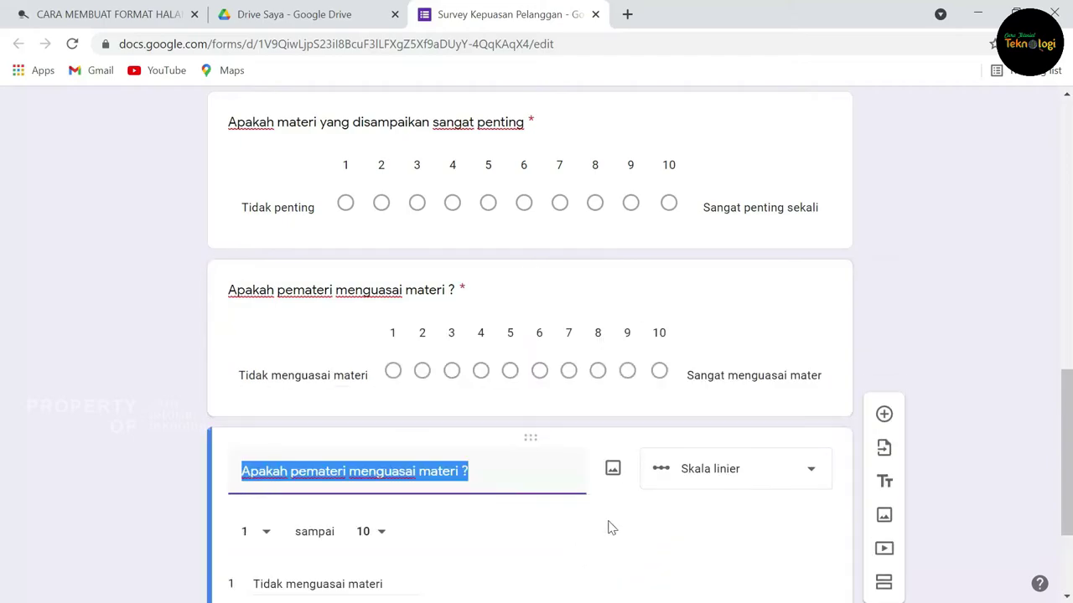
scroll(467, 508, "up", 2)
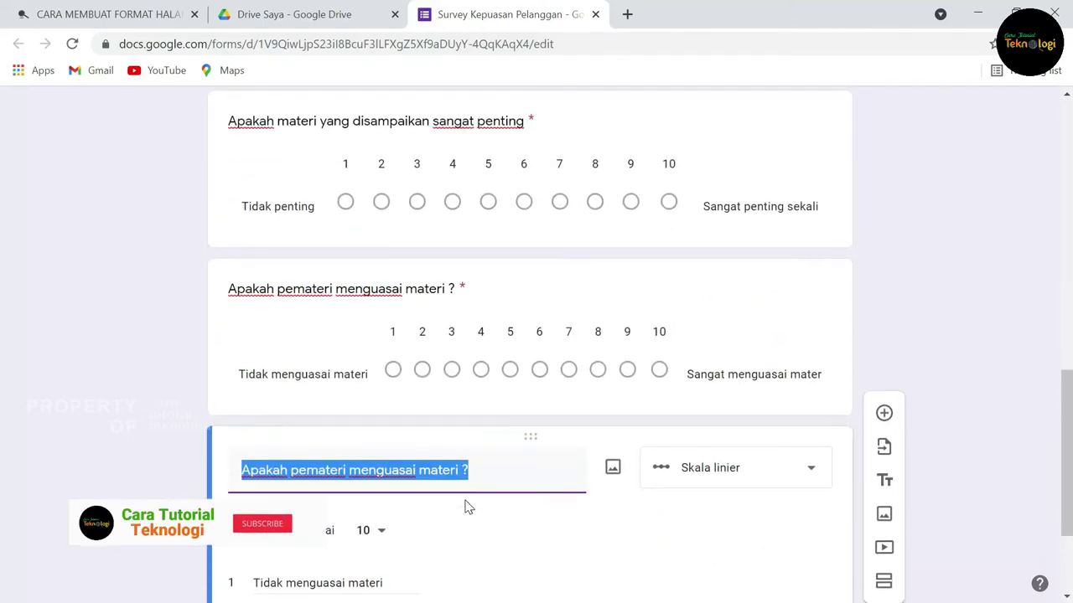
type("Apakah fasilitas pelatihan")
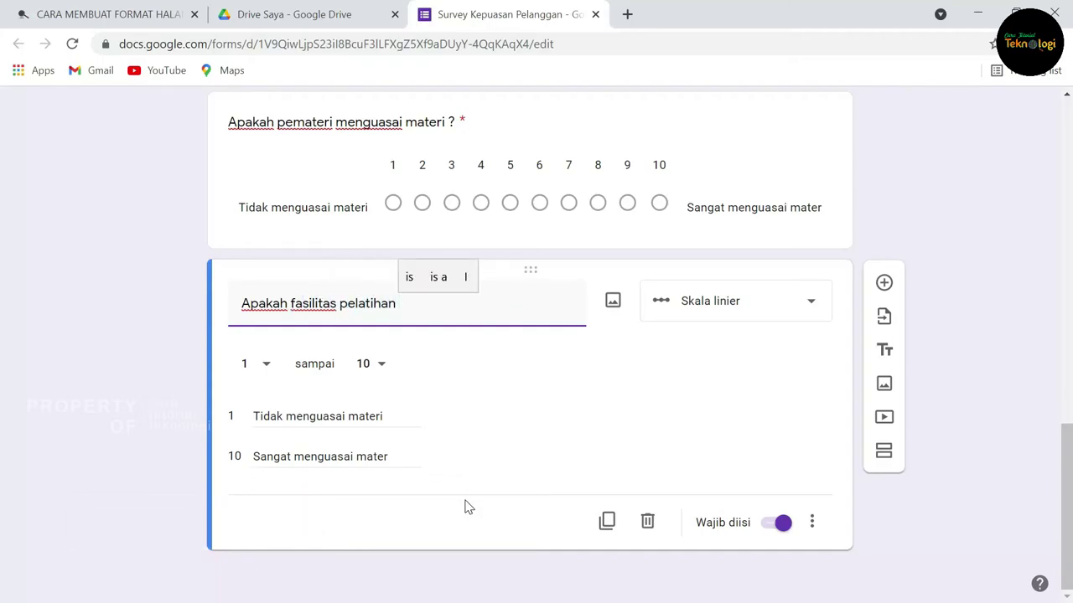
type(" memuaskan ?")
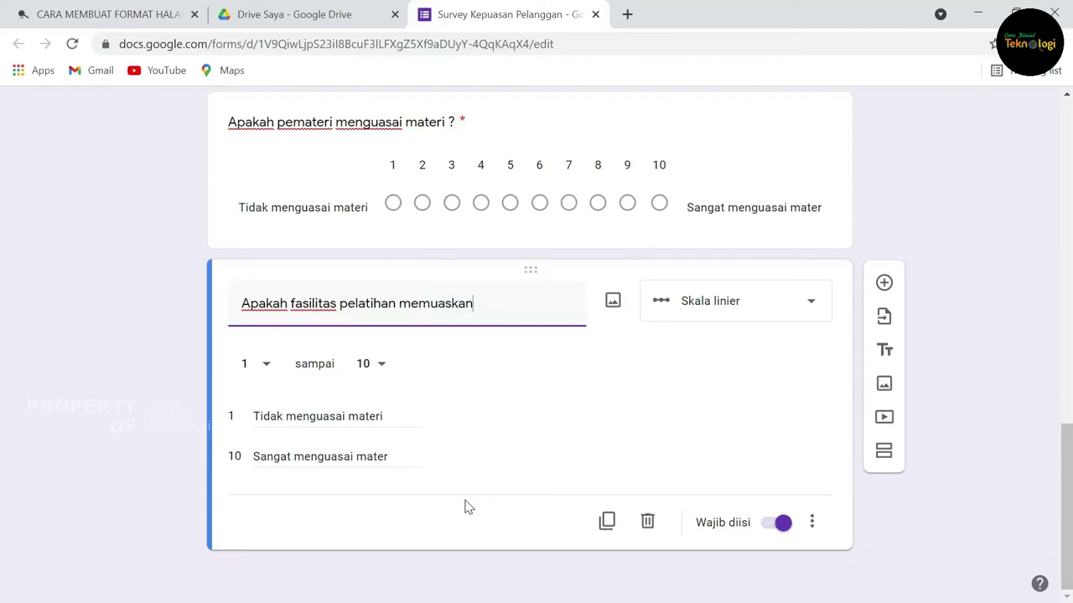
- Relabel the scale ends of the training facilities question "Tidak memuaskan" for 1 and "Sangat memuaskan" for 10
left_click(399, 415)
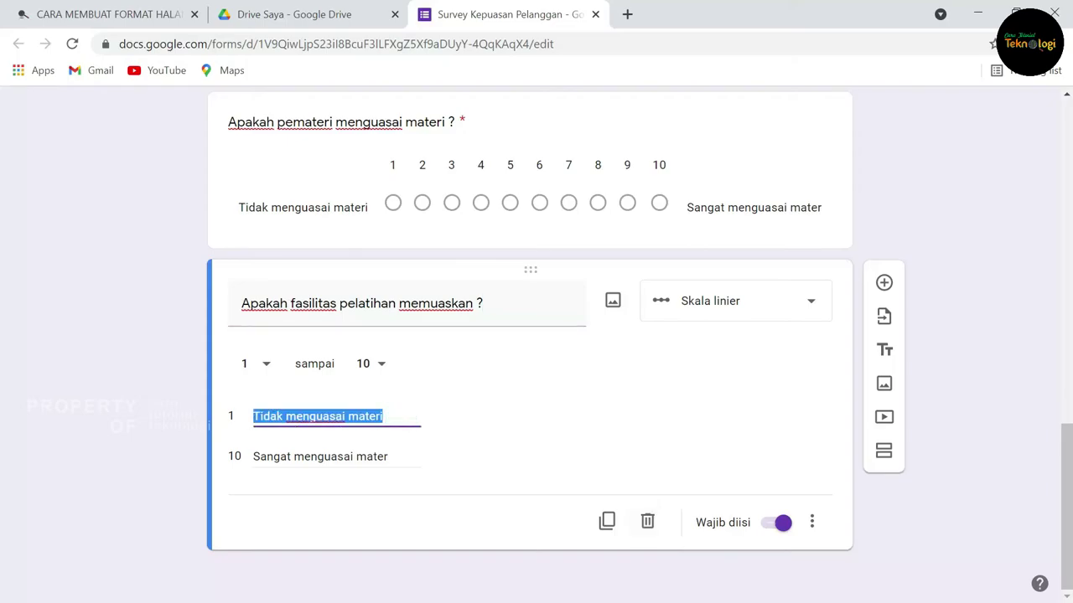
left_click(286, 416)
left_click_drag(286, 417, 437, 412)
type("memuaskan")
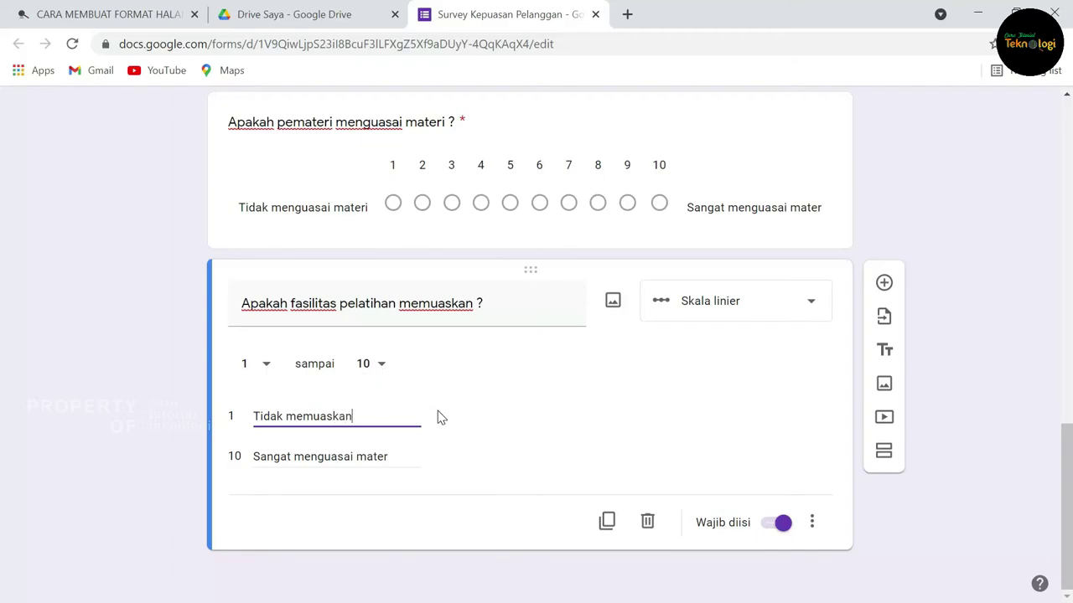
left_click(407, 457)
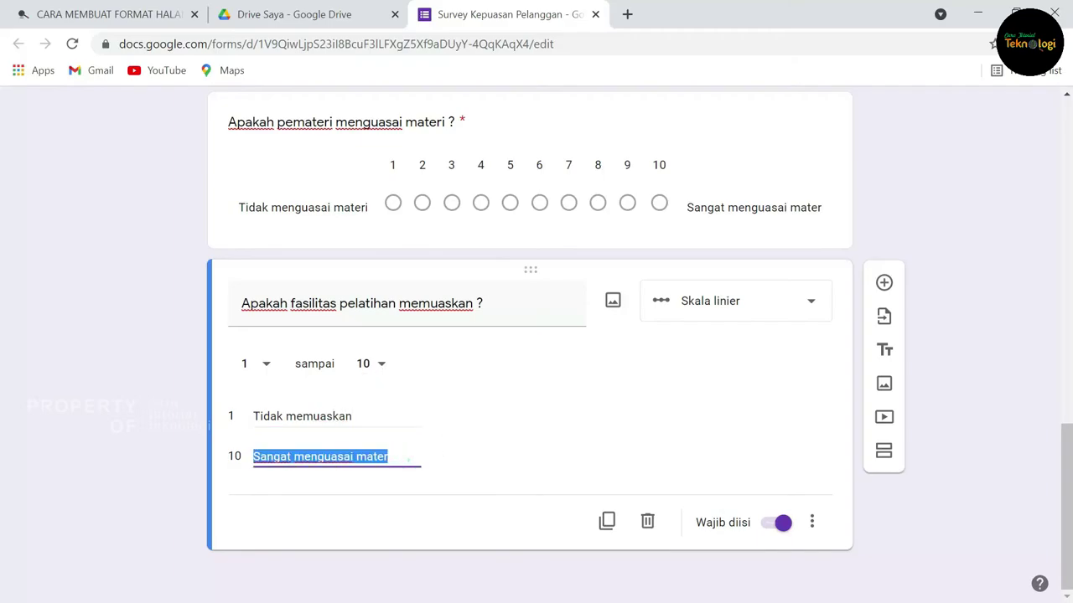
type("Sangat ")
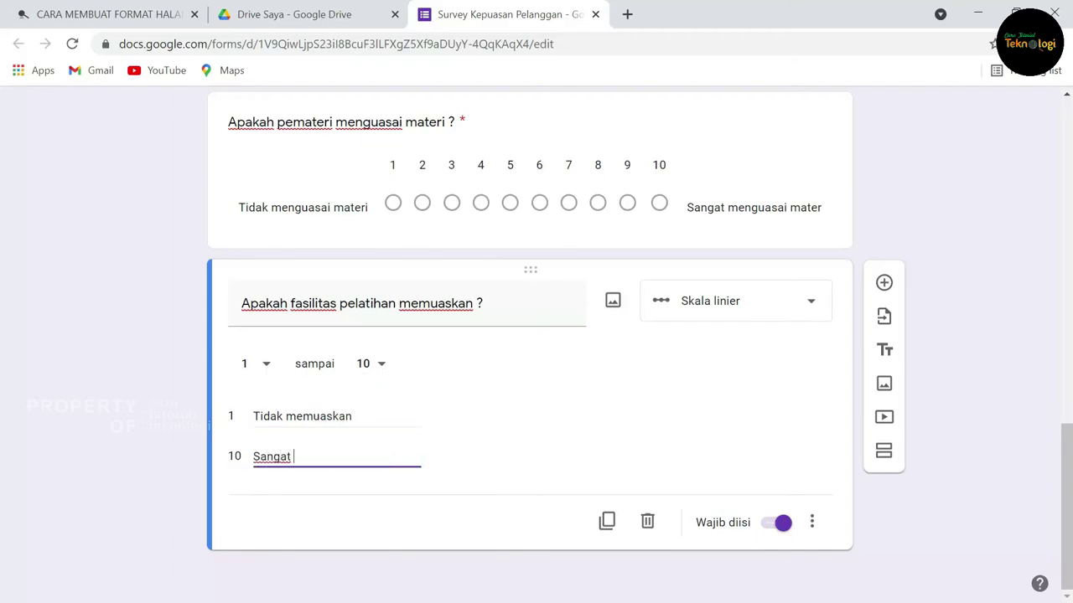
type("memuaskan")
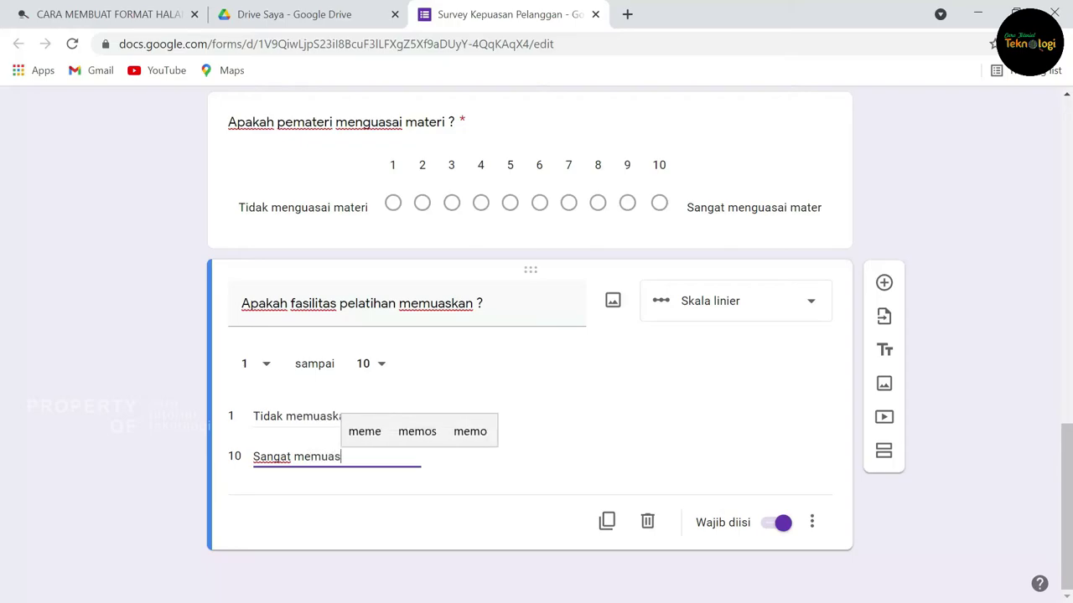
left_click(824, 448)
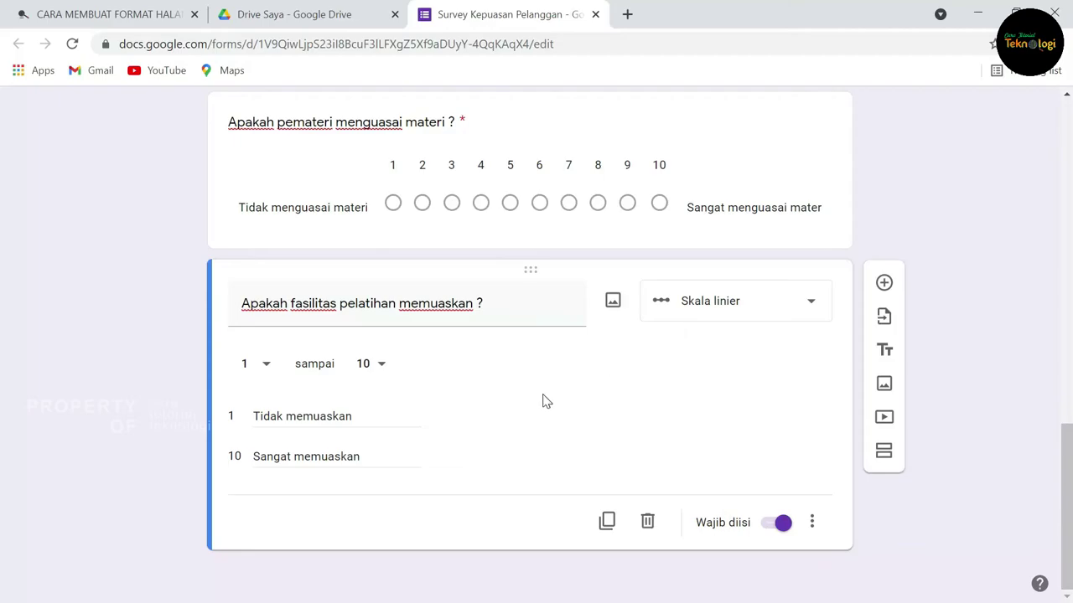
- Open the preview (Pratinjau) of the finished form
scroll(542, 401, "up", 7)
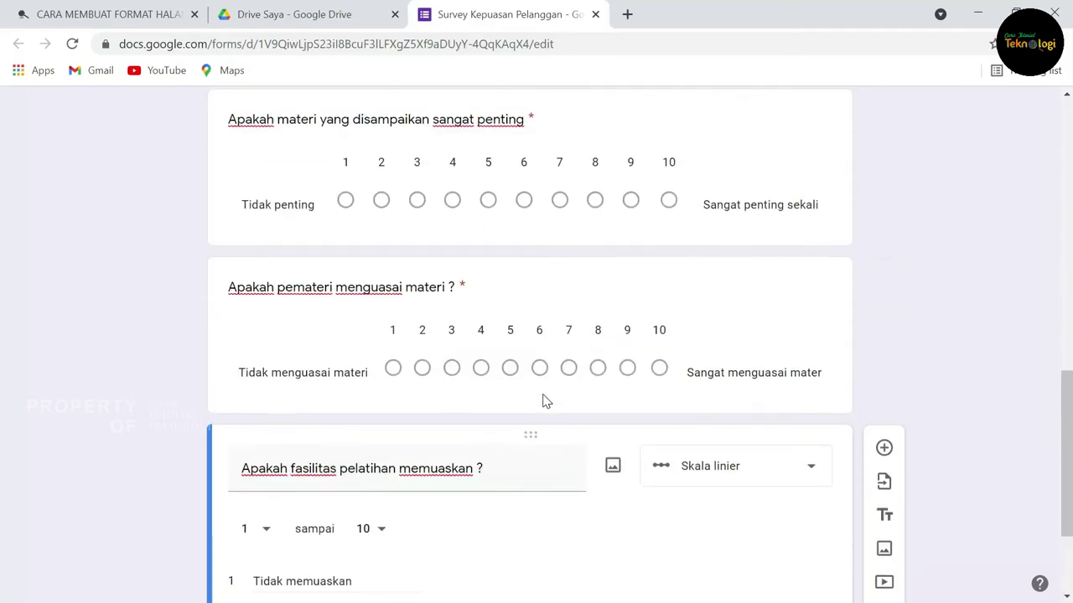
scroll(544, 401, "up", 5)
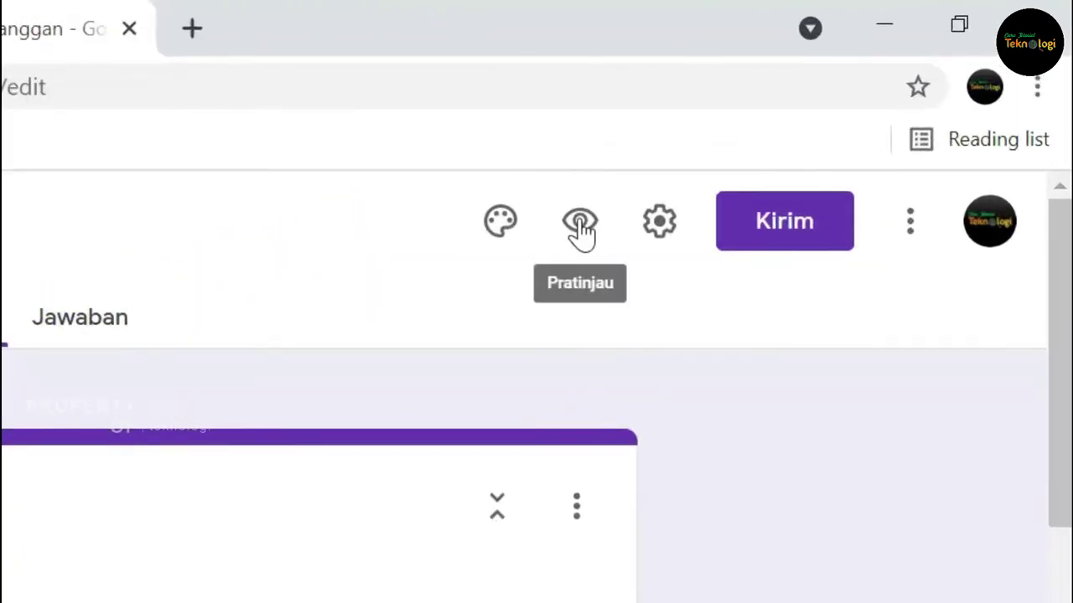
left_click(580, 224)
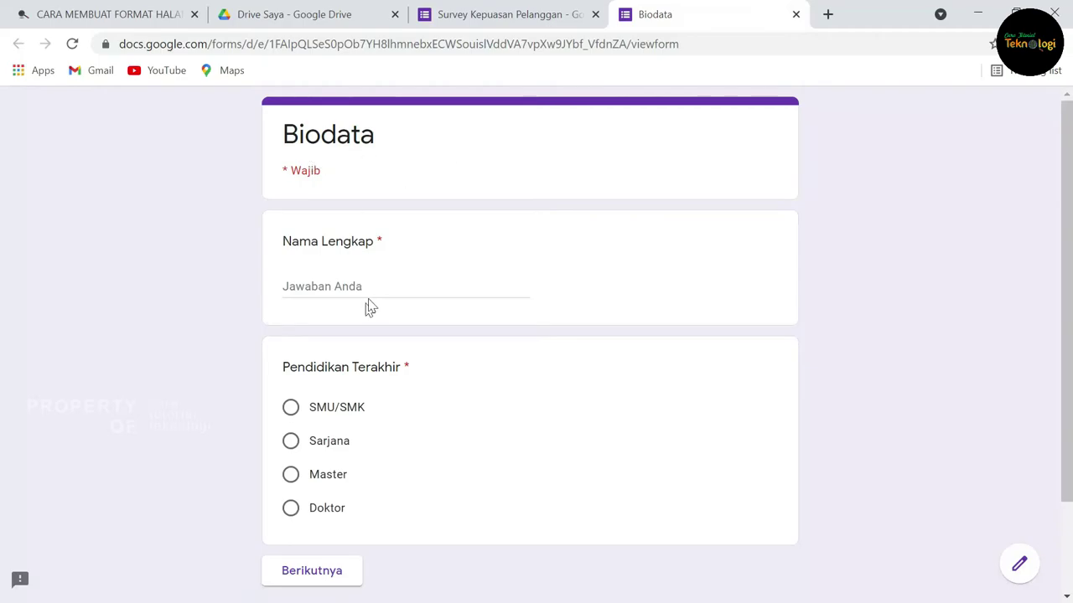
- Fill in the Biodata page with "aaa" as Nama Lengkap and Doktor as Pendidikan Terakhir, and continue to the survey section
left_click(283, 287)
type("aaa")
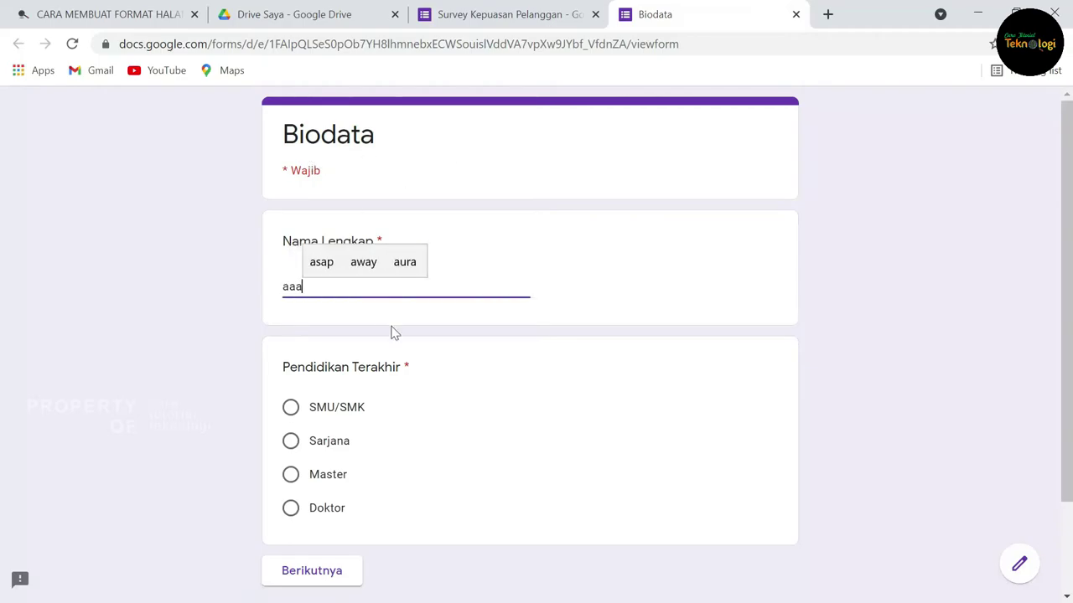
scroll(394, 335, "down", 2)
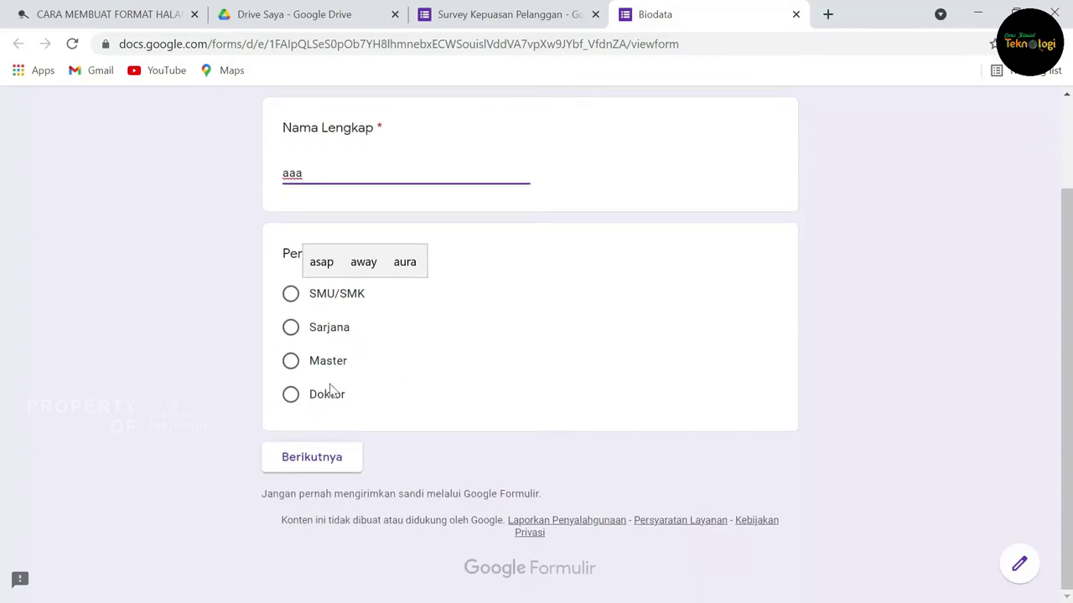
left_click(290, 396)
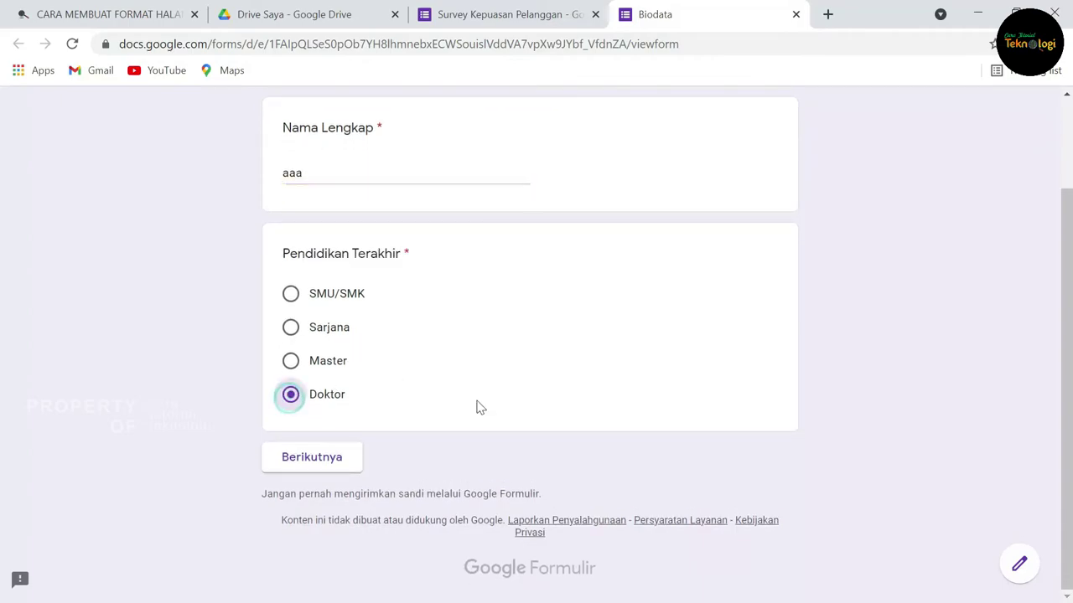
left_click(350, 466)
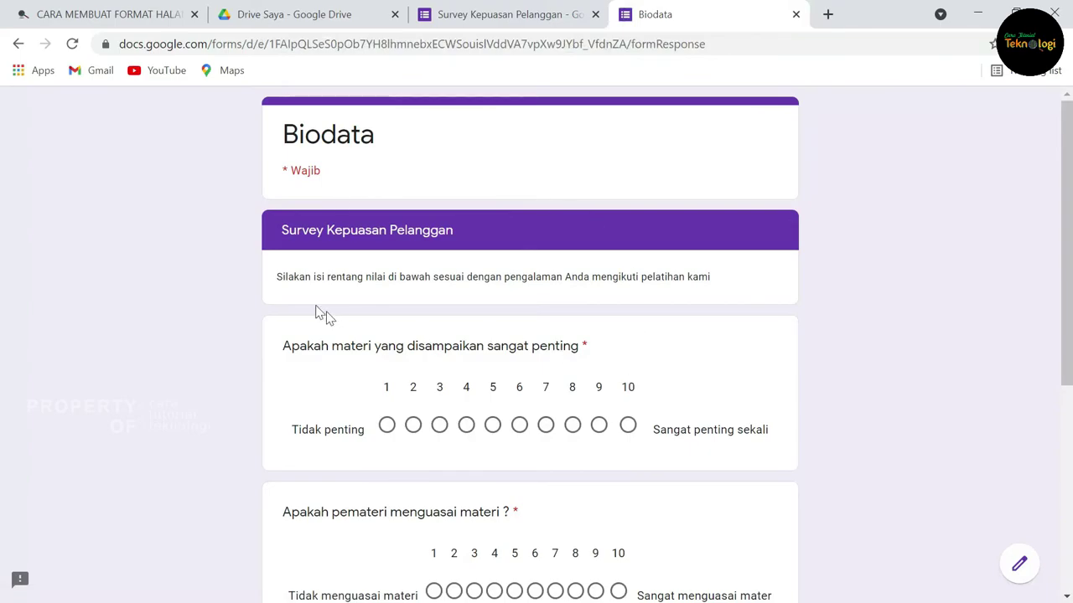
- Rate the material's importance 8, the presenter's mastery 9 and the training facilities 6, and submit the response
scroll(388, 305, "down", 2)
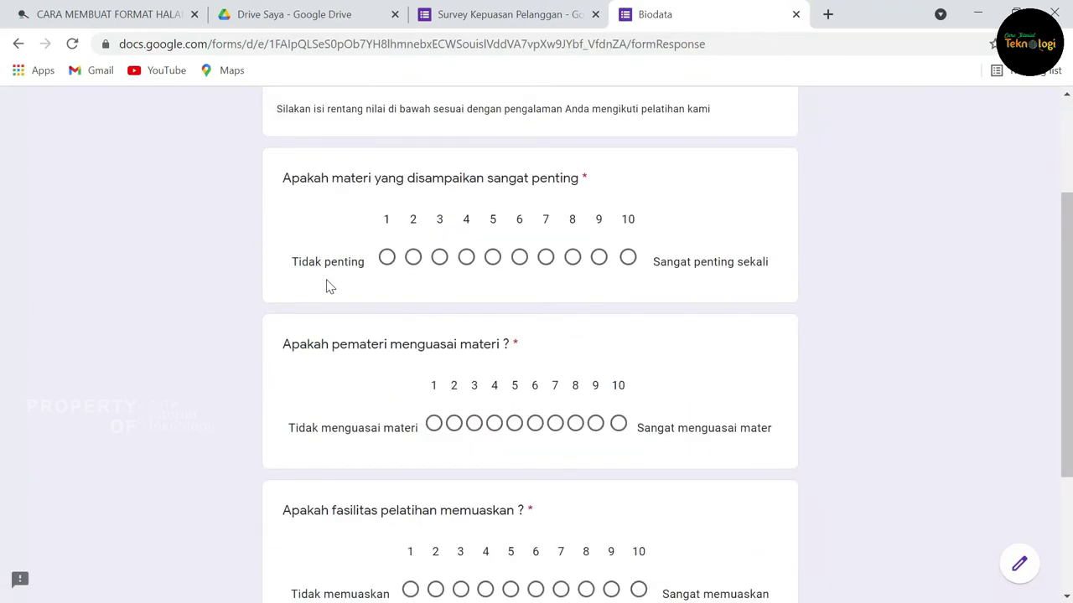
left_click(572, 257)
scroll(644, 461, "down", 2)
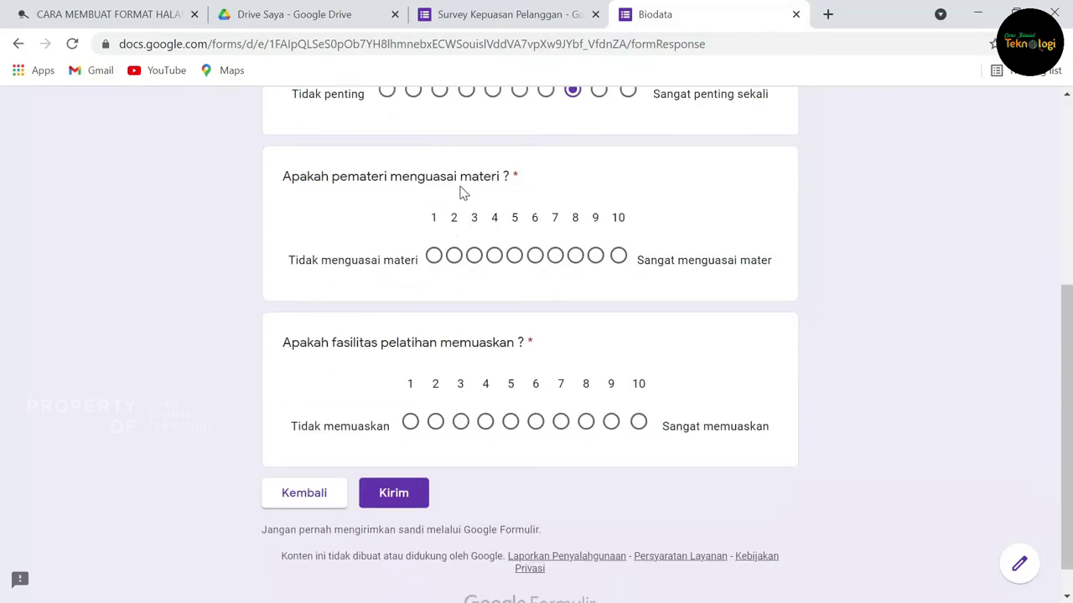
left_click(595, 255)
scroll(483, 406, "down", 1)
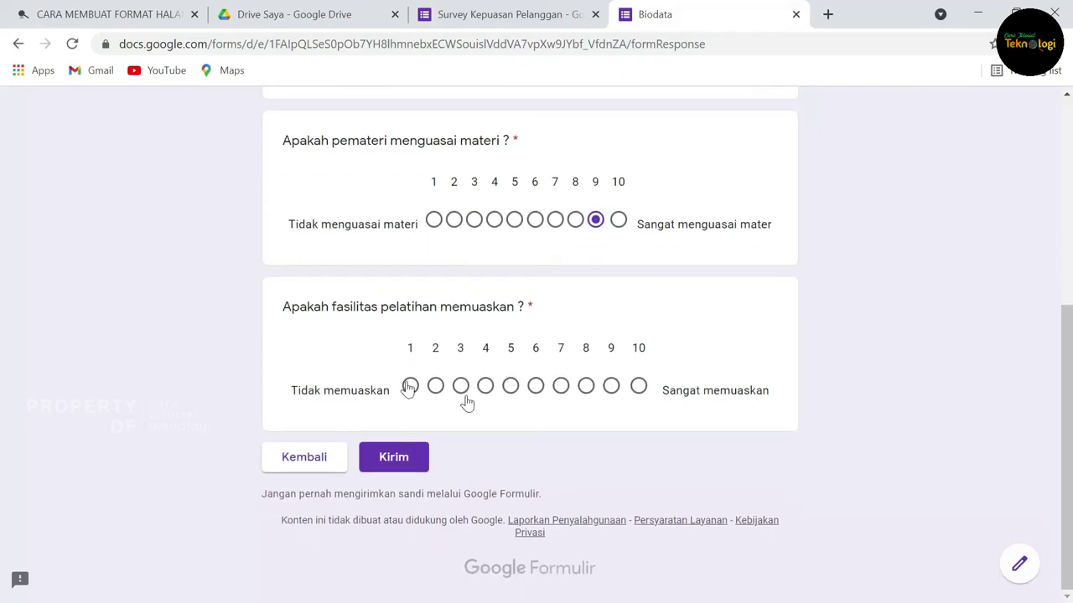
left_click(534, 387)
left_click(394, 459)
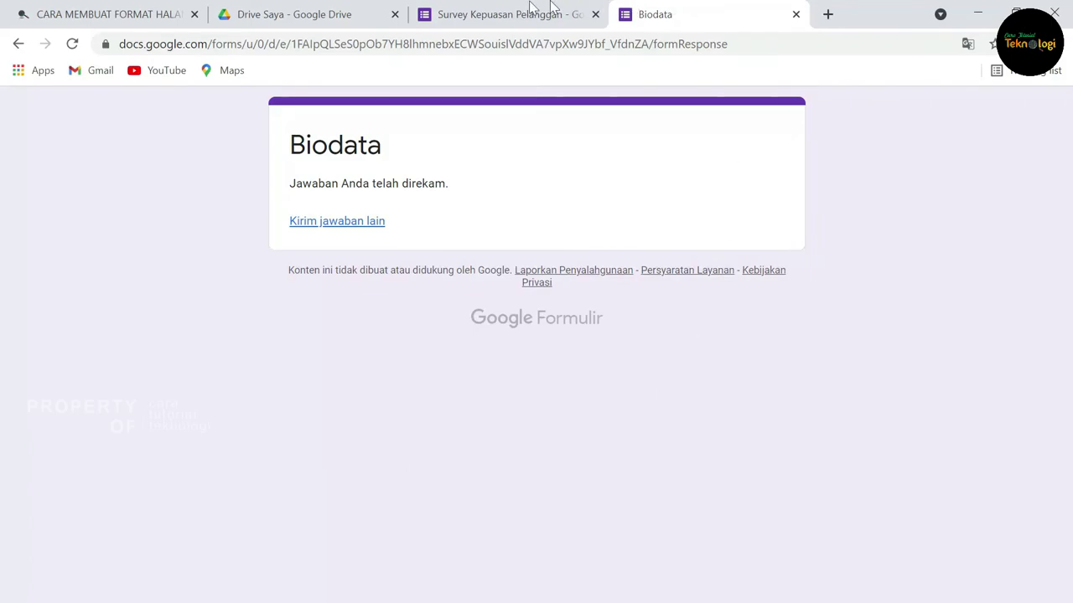
- Return to the form editor and examine the response summary (Ringkasan) for all Biodata and survey questions
left_click(493, 17)
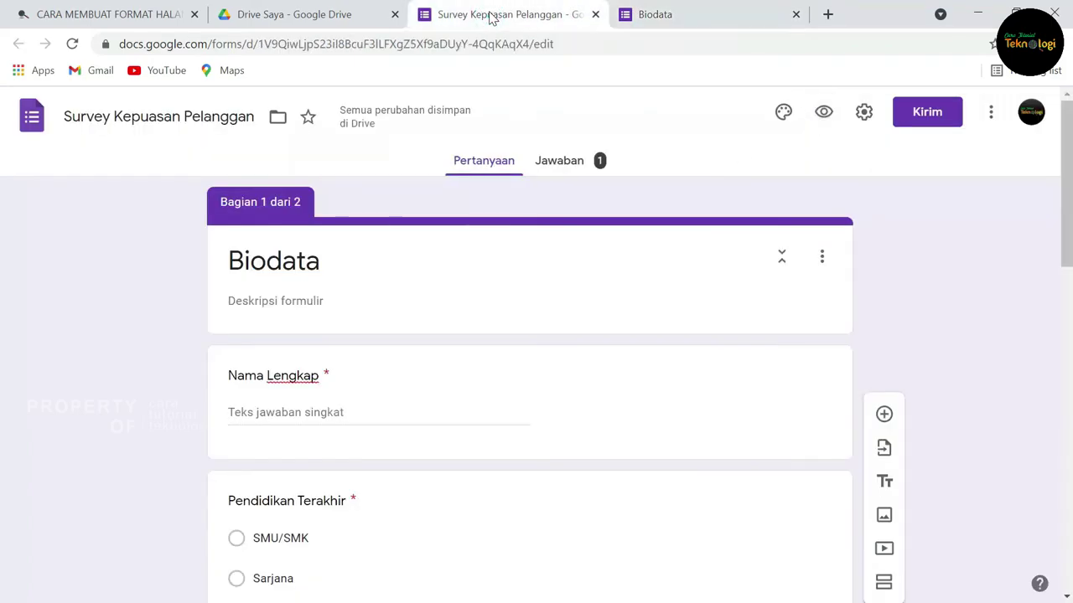
left_click(577, 162)
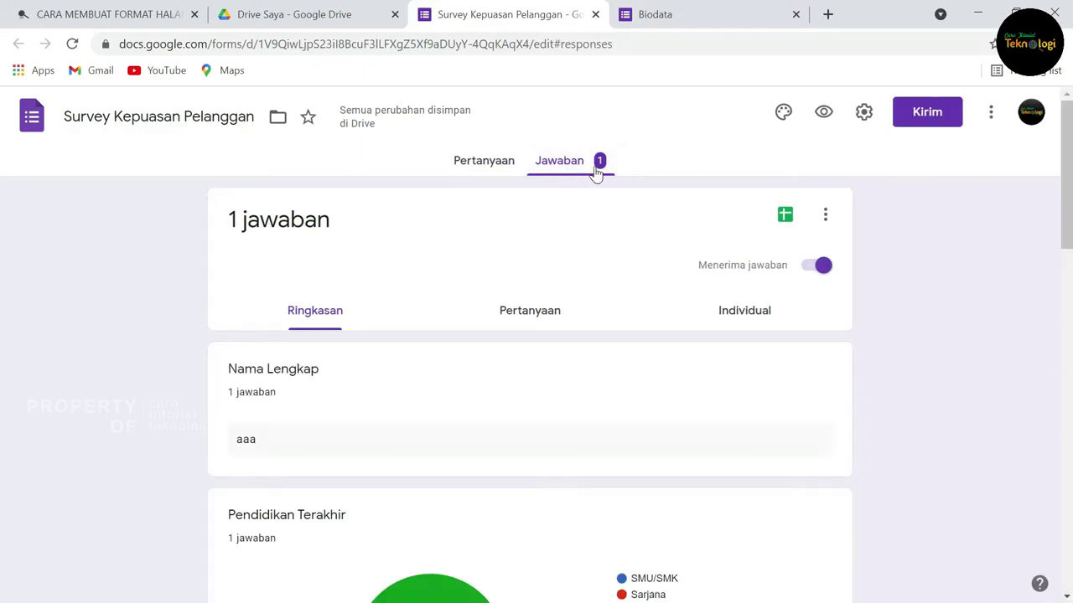
scroll(545, 423, "down", 3)
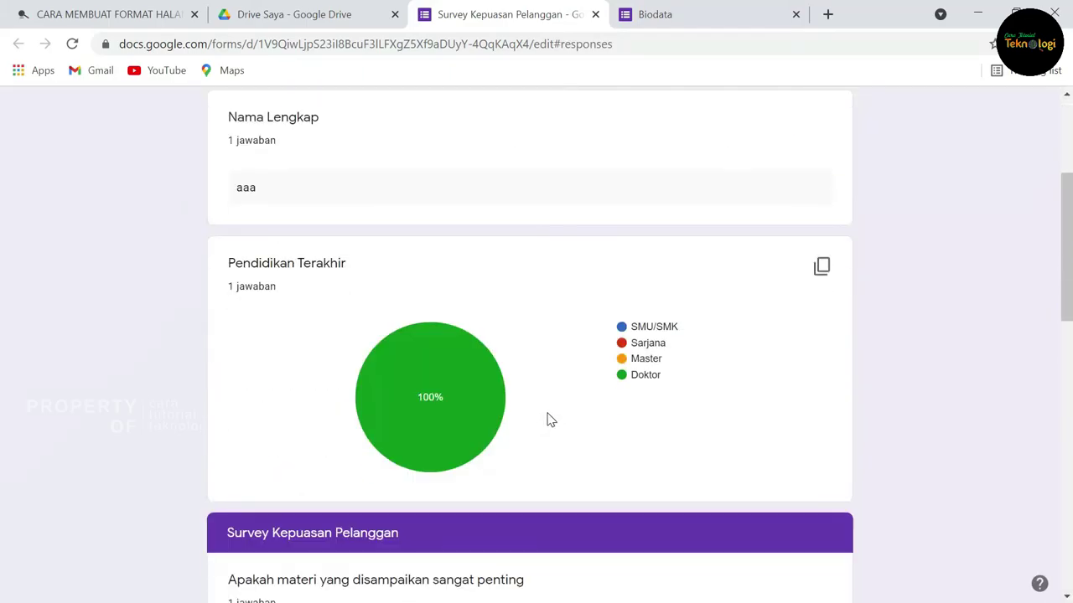
scroll(553, 403, "down", 2)
scroll(502, 363, "down", 2)
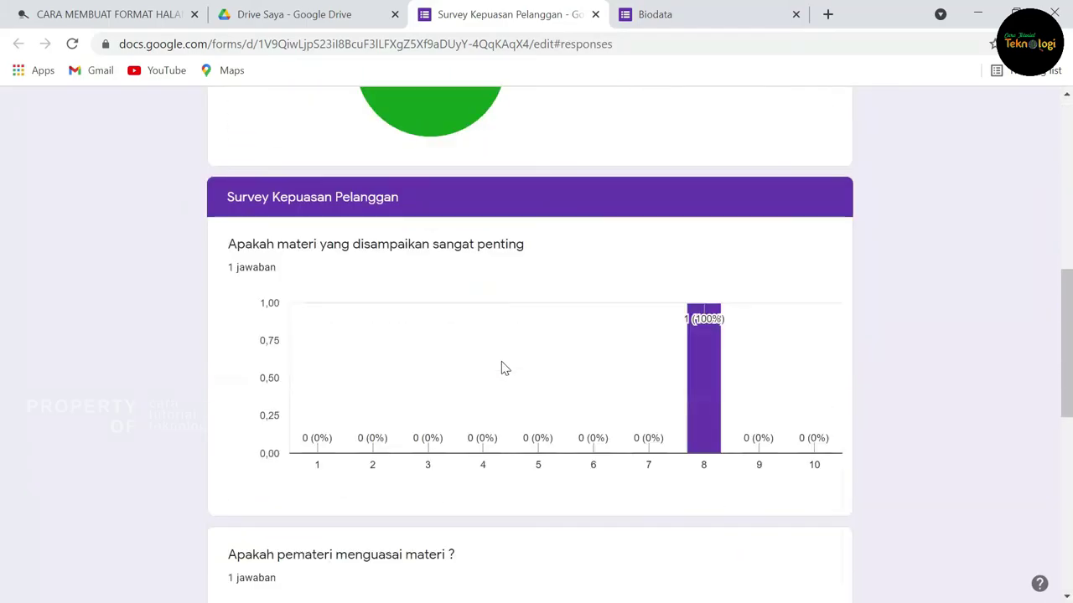
scroll(694, 392, "down", 6)
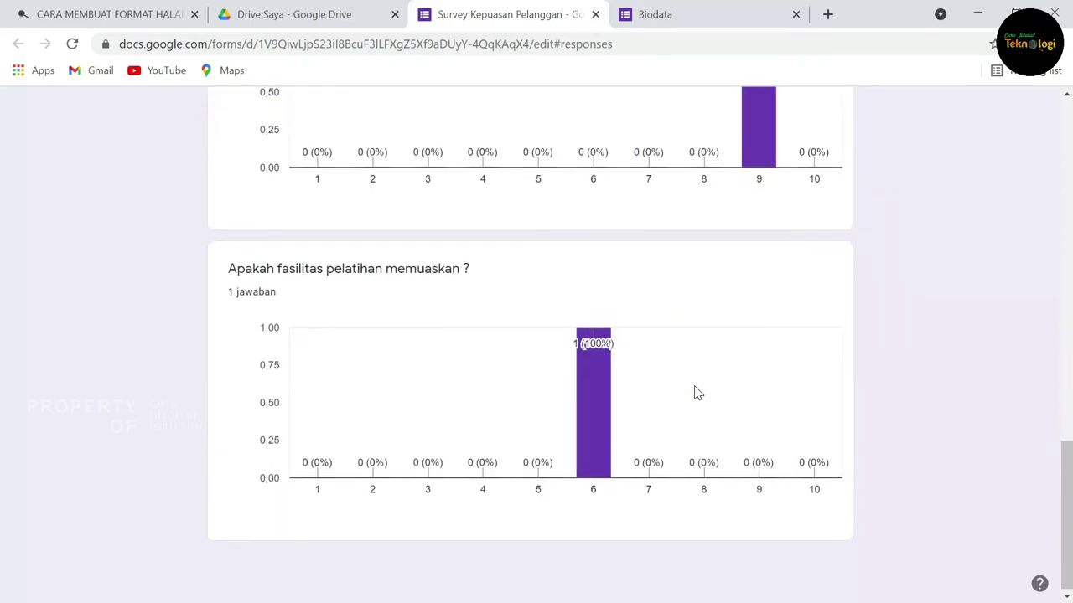
- Start another response, enter "bbb" as Nama Lengkap and Master as Pendidikan Terakhir, and continue to the survey section
scroll(696, 392, "up", 9)
scroll(694, 392, "up", 4)
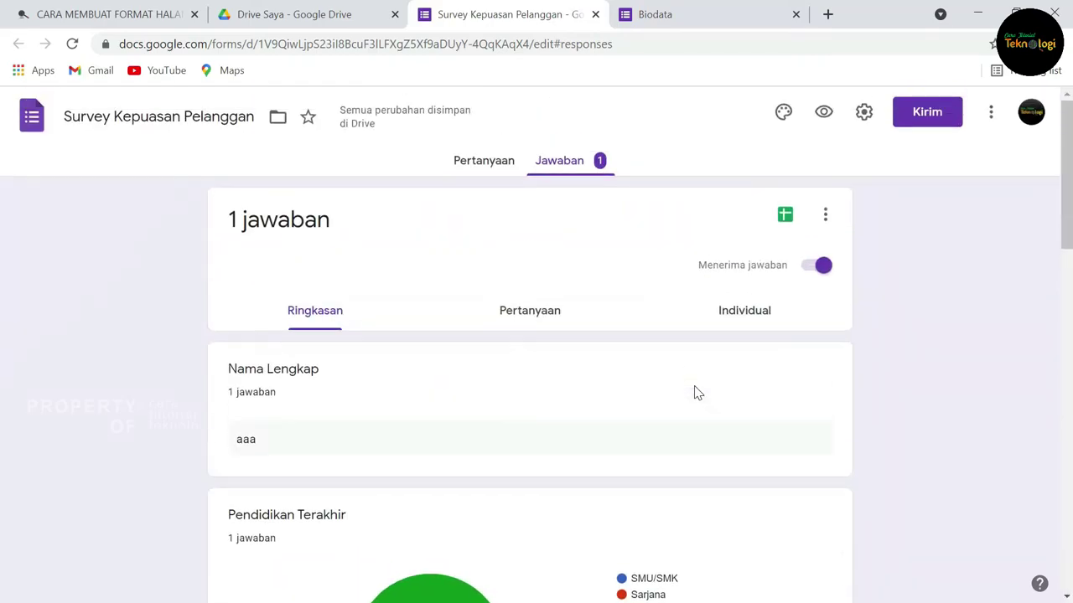
left_click(713, 11)
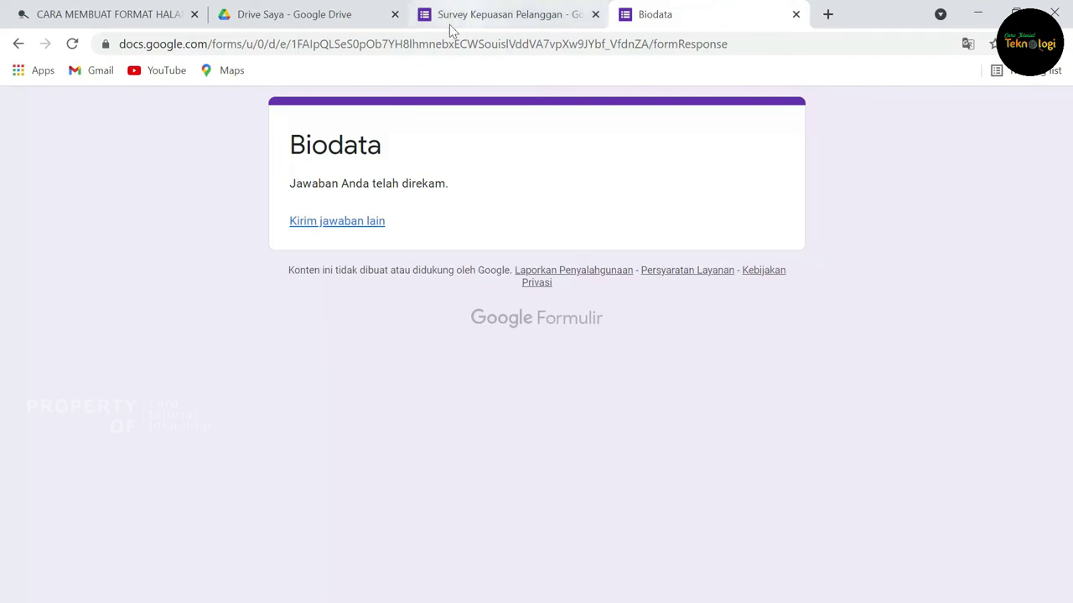
left_click(345, 223)
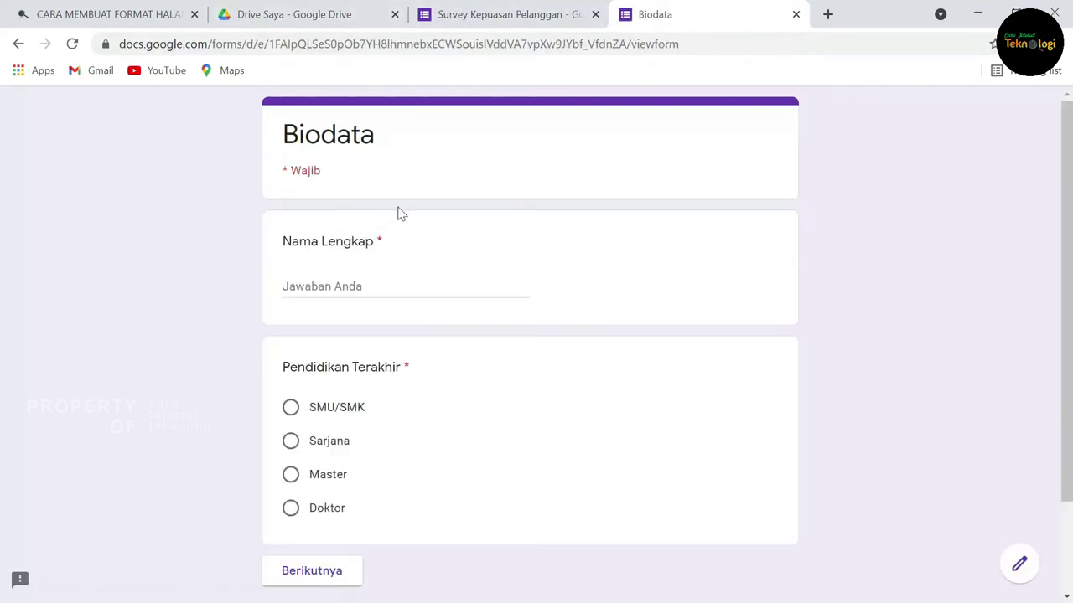
left_click(352, 285)
type("bbb")
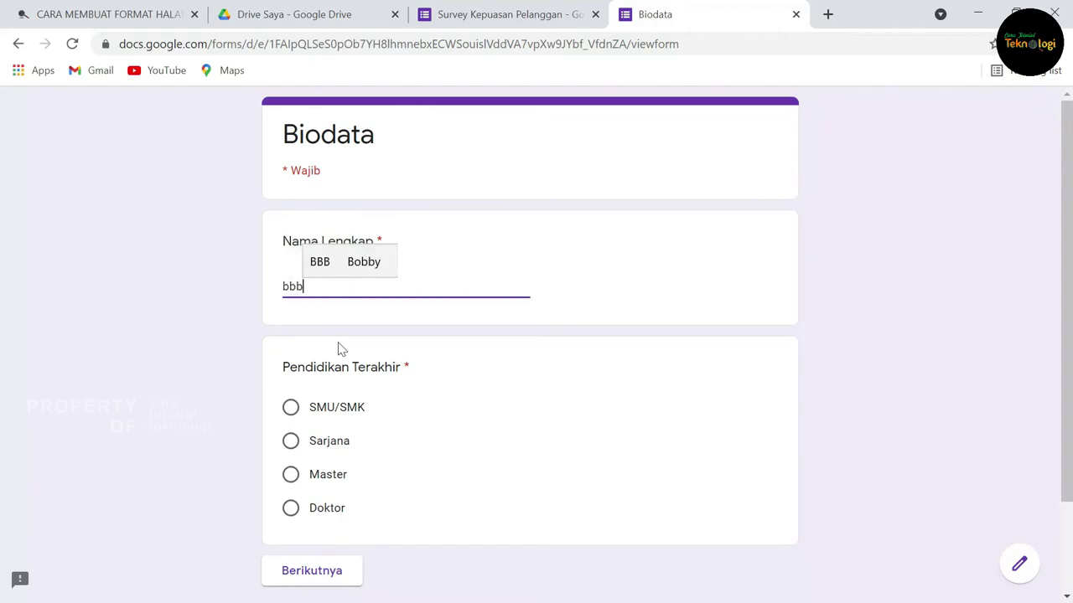
scroll(358, 411, "down", 2)
left_click(291, 360)
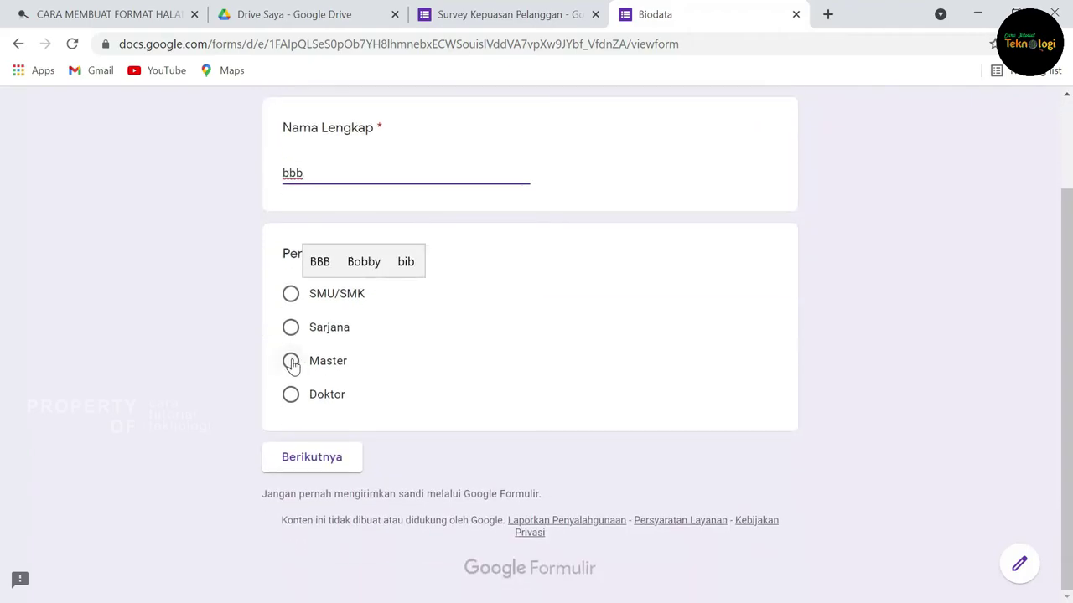
left_click(333, 468)
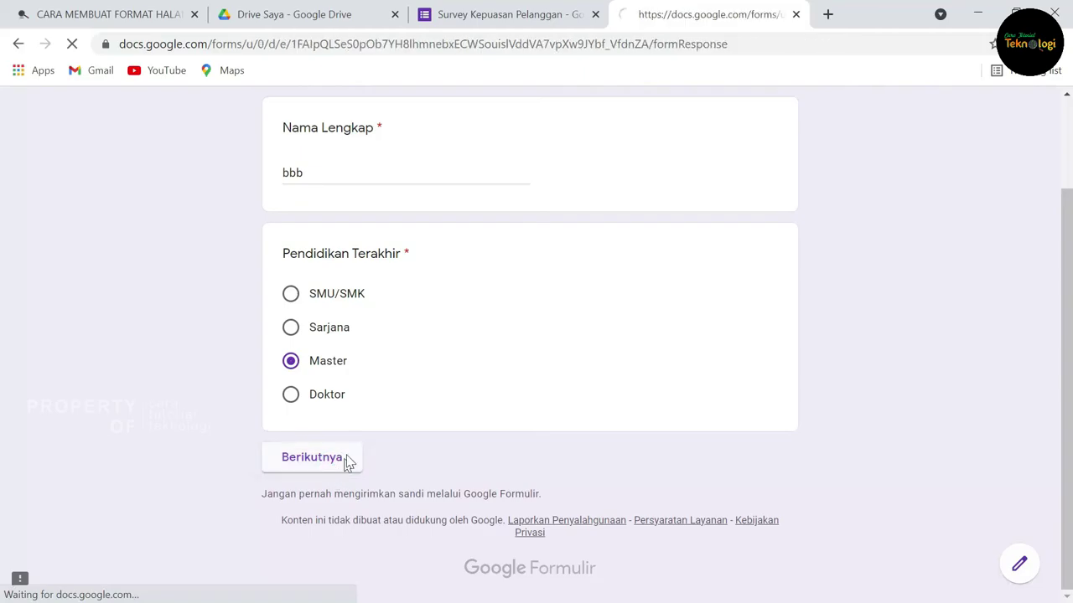
- Rate the material's importance 7, the presenter's mastery 6 and the training facilities 8, and submit the second response
scroll(450, 415, "down", 2)
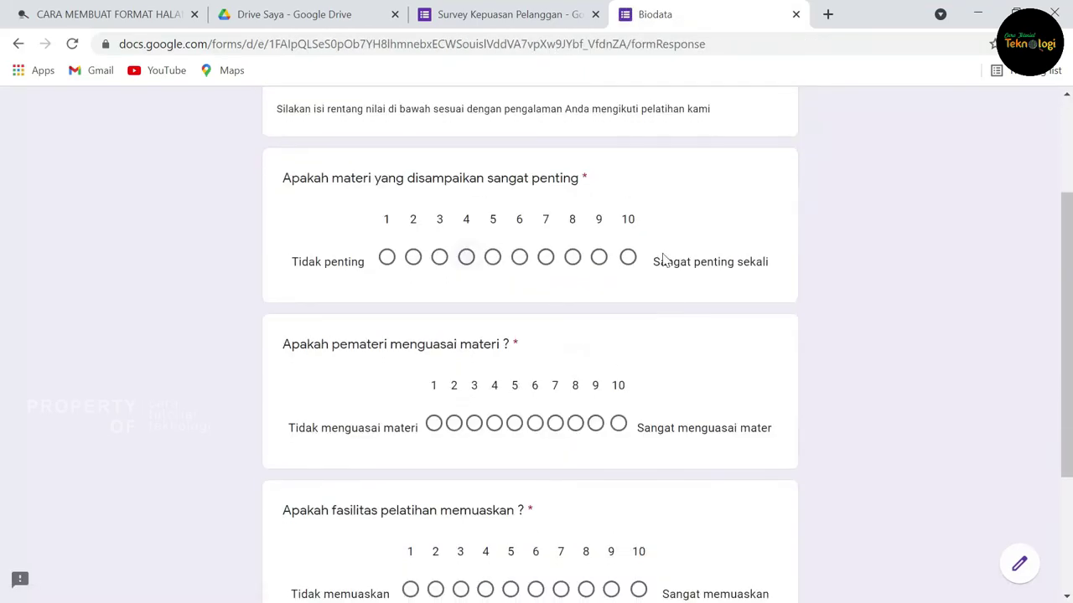
left_click(545, 258)
scroll(587, 360, "down", 2)
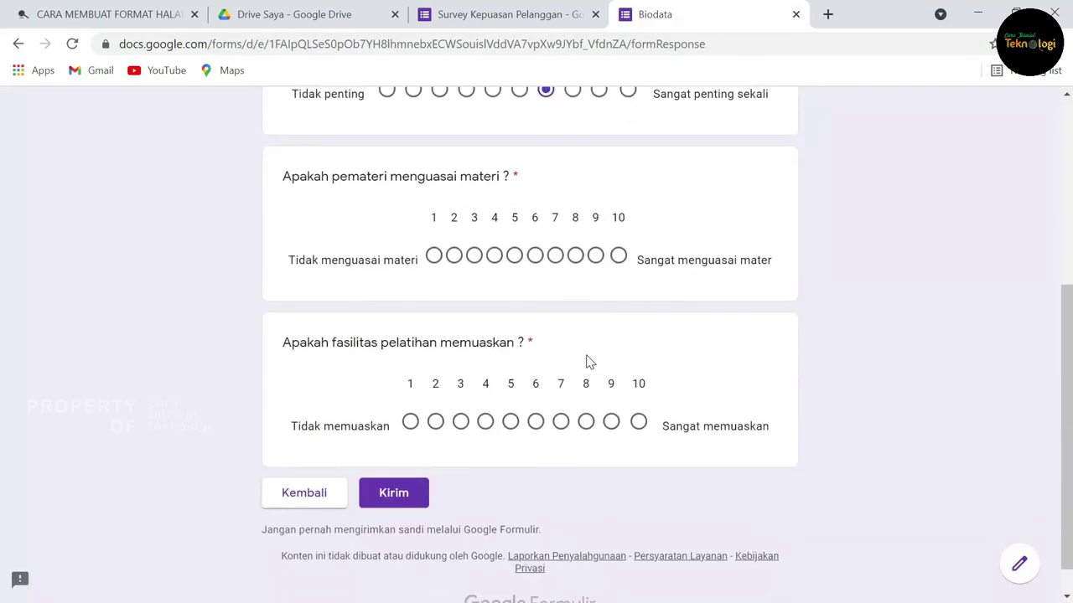
left_click(534, 255)
scroll(574, 298, "down", 1)
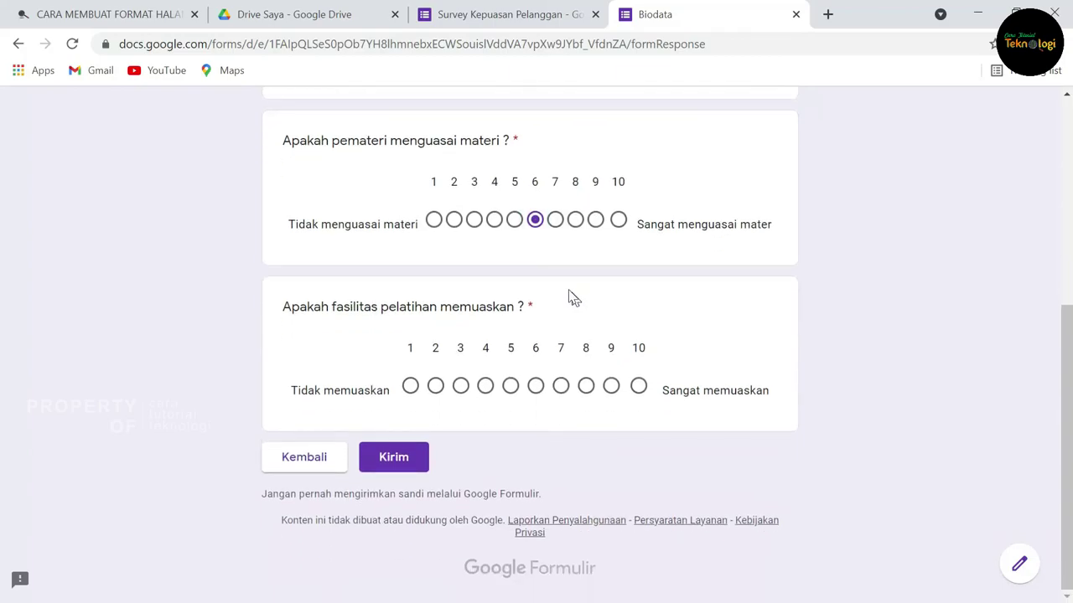
left_click(584, 386)
left_click(406, 471)
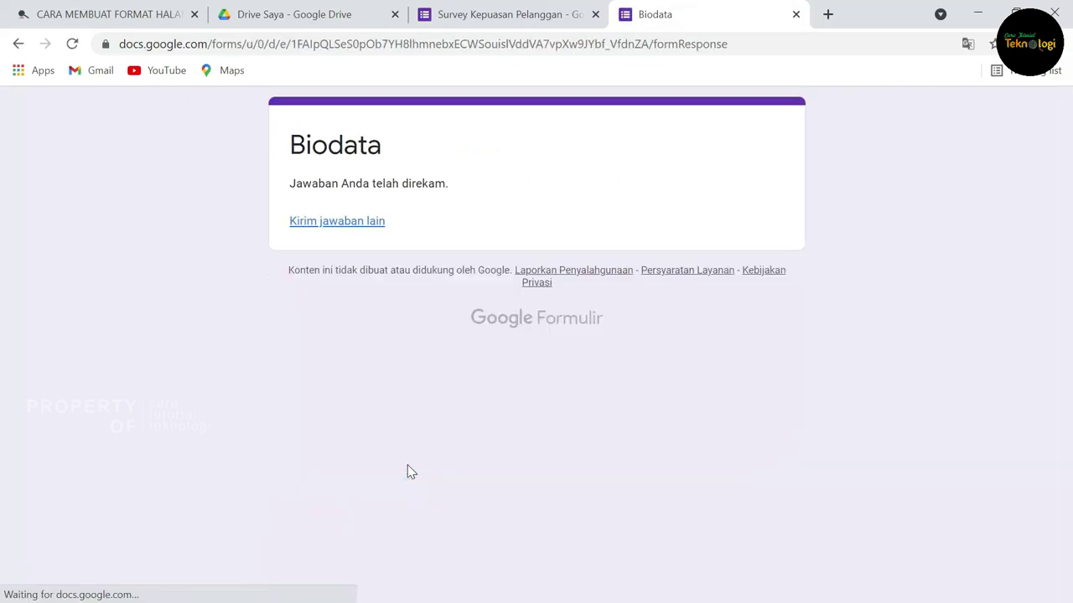
- Return to the form editor and examine the updated response summary charts for the Biodata and all three rating questions
left_click(530, 11)
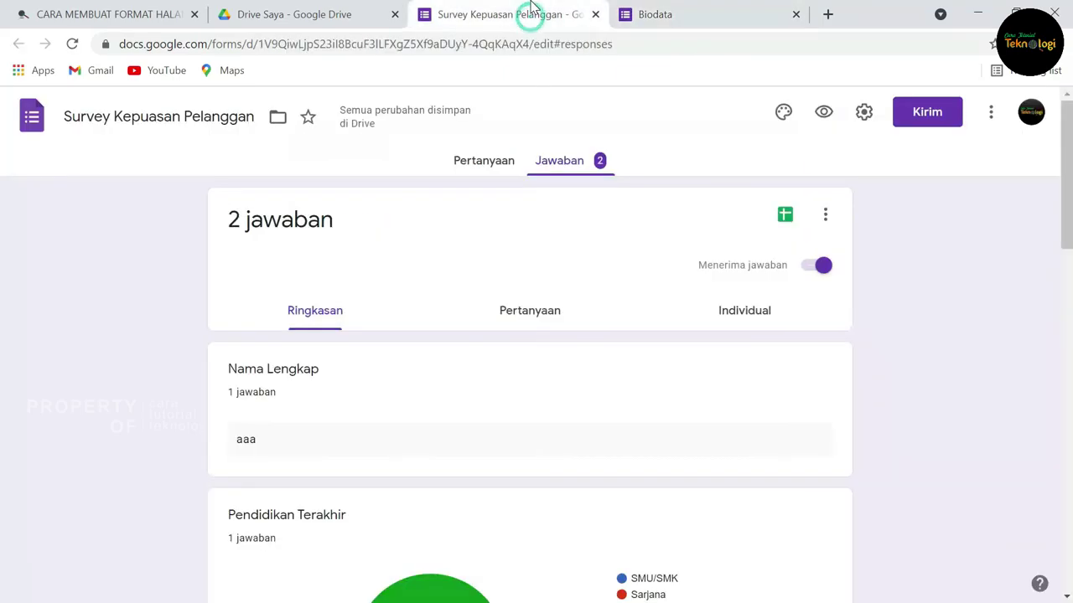
scroll(543, 426, "down", 5)
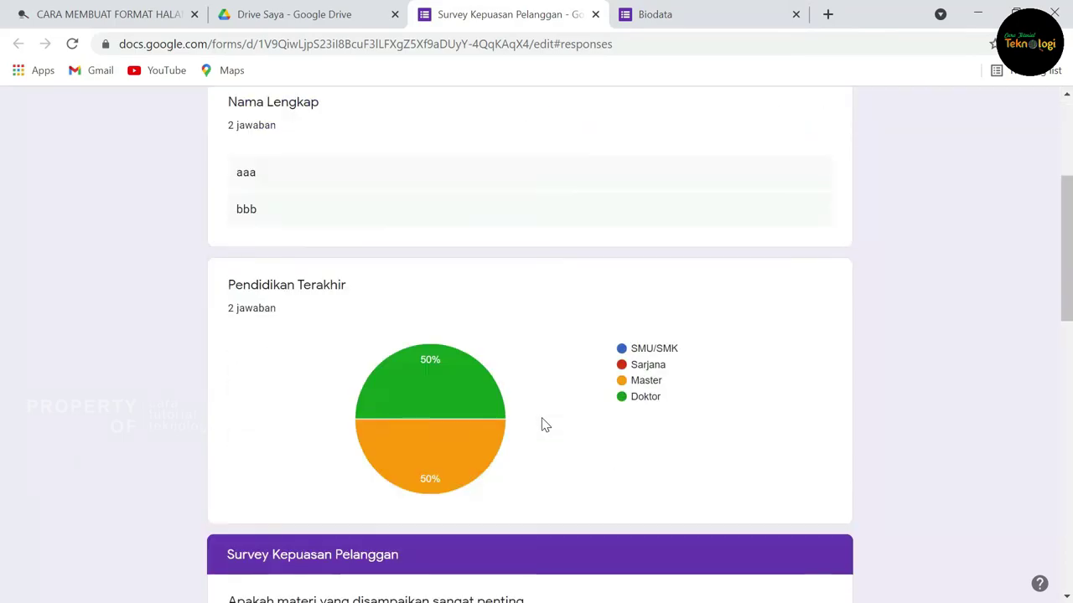
mouse_move(489, 277)
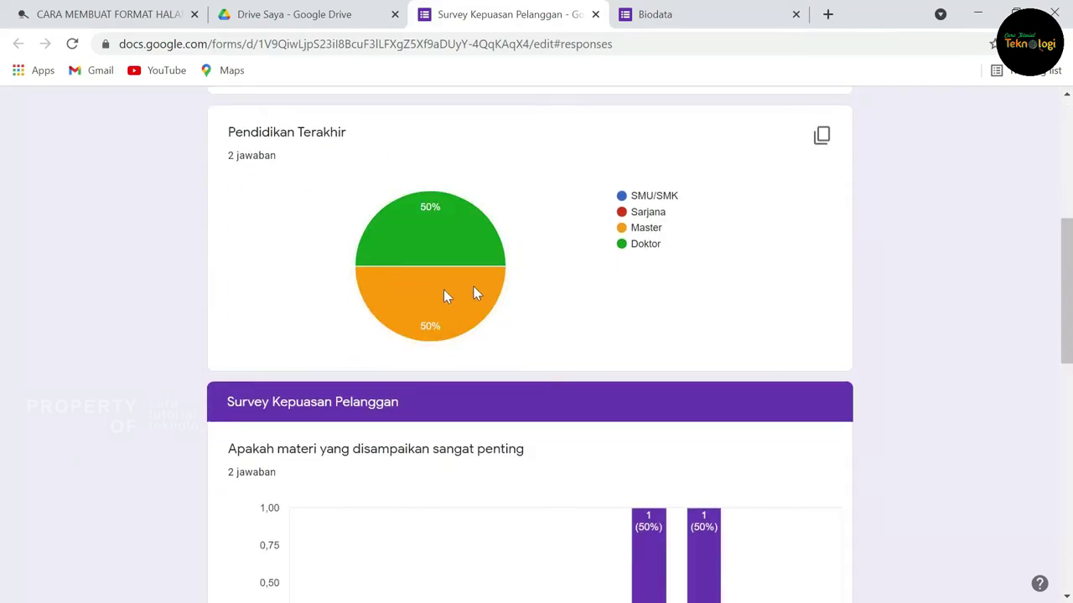
scroll(510, 296, "down", 3)
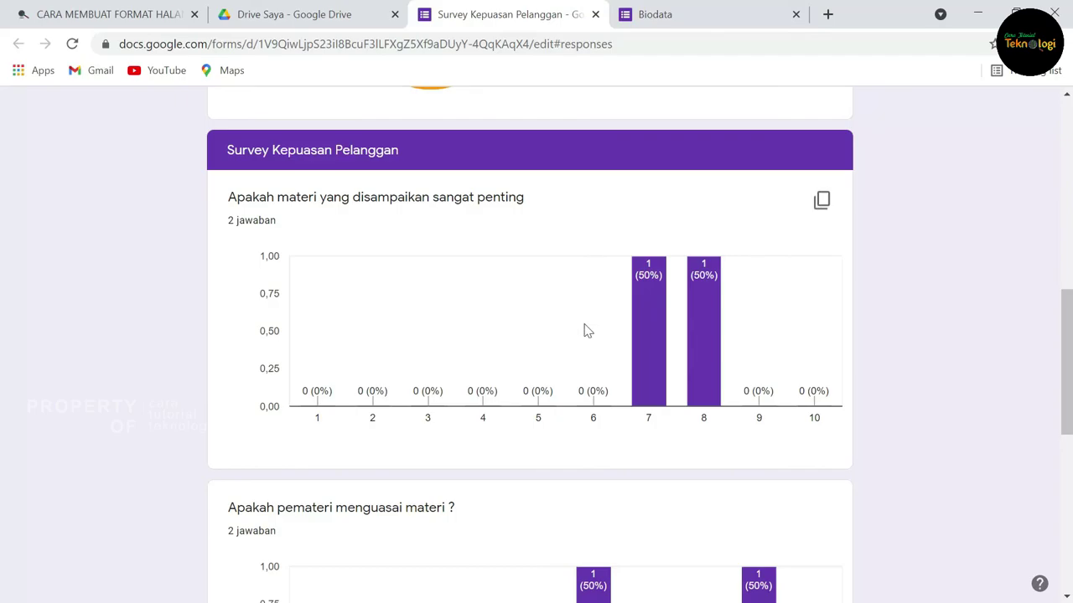
scroll(677, 412, "down", 3)
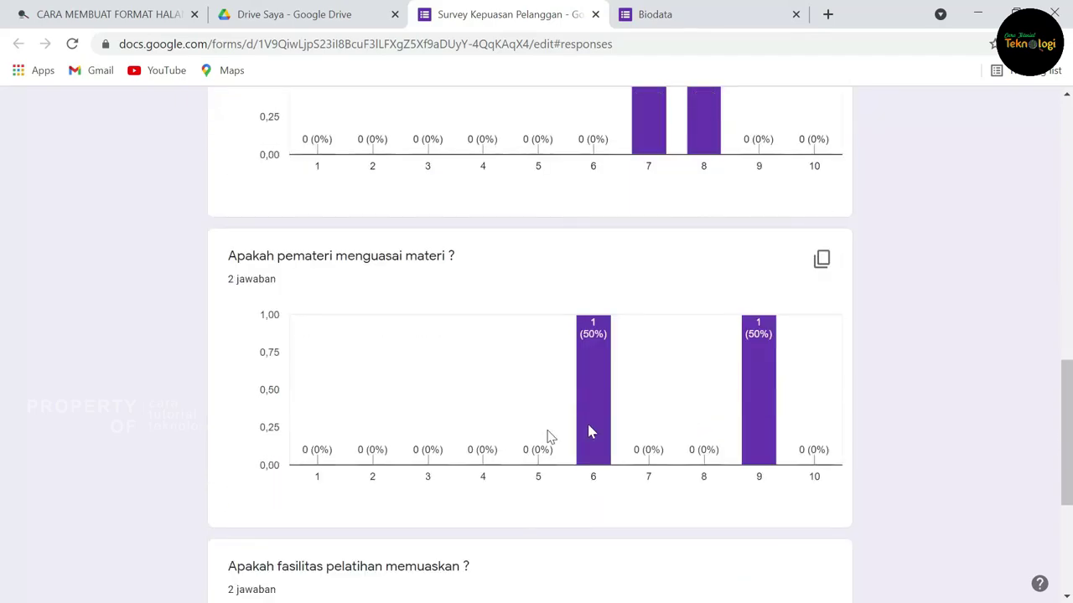
mouse_move(746, 429)
scroll(746, 429, "down", 3)
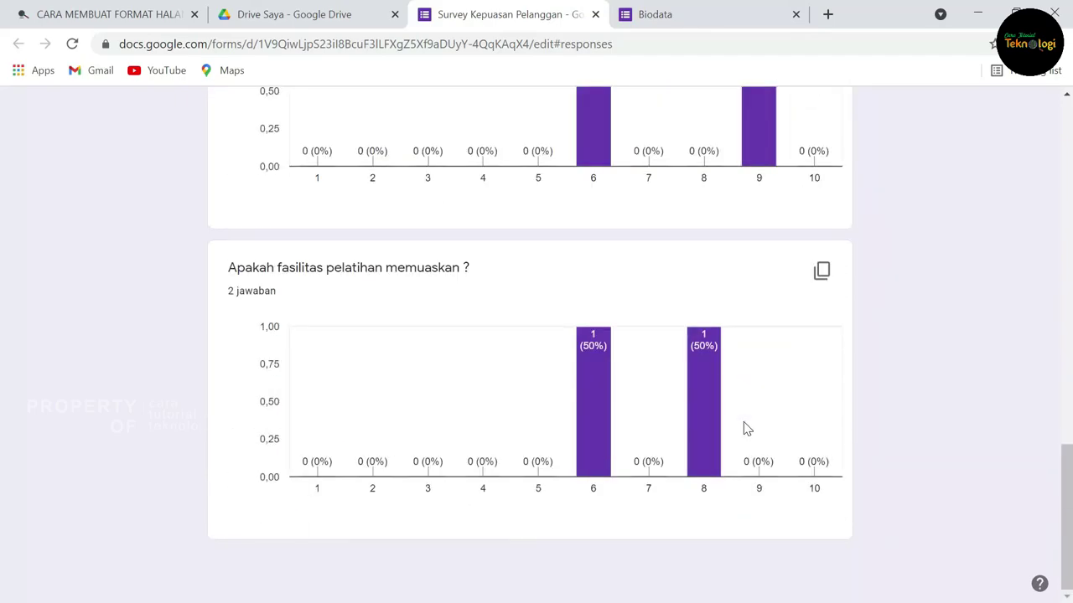
- Create a new linked spreadsheet from the form's responses
scroll(746, 429, "up", 15)
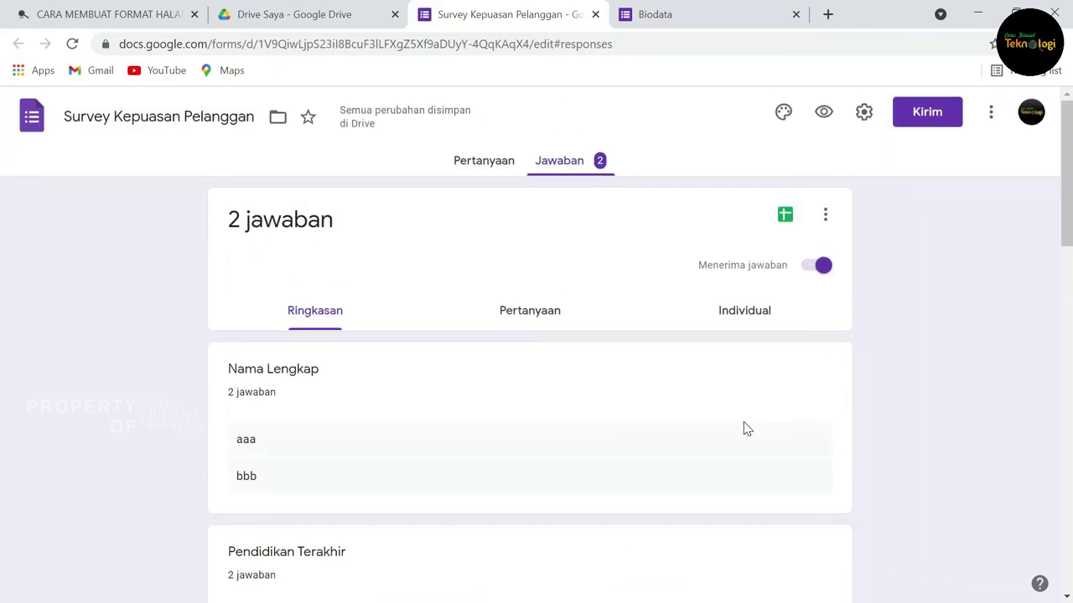
left_click(784, 217)
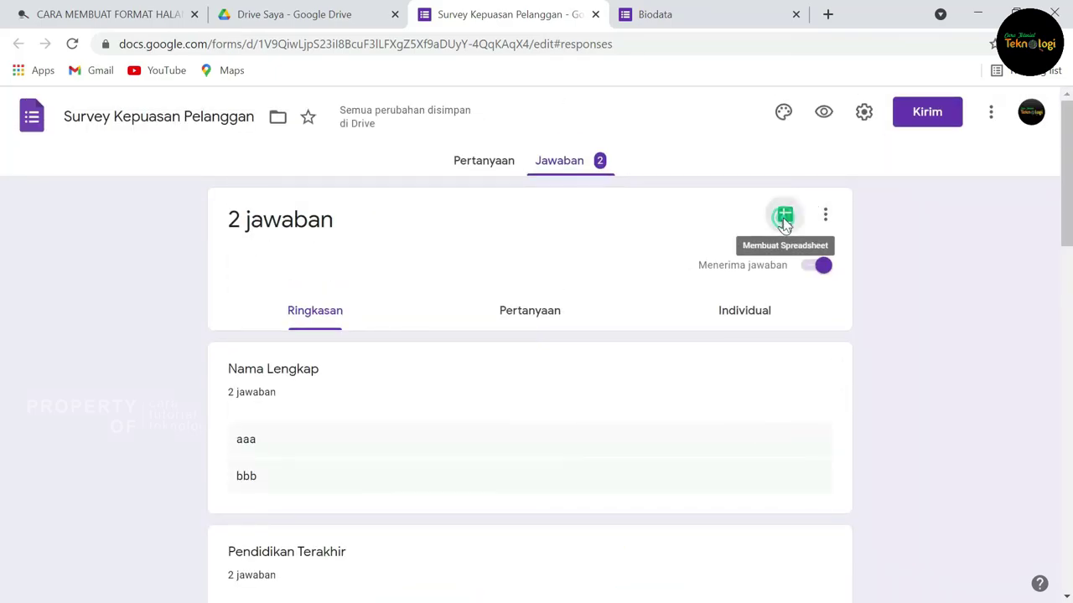
left_click(741, 339)
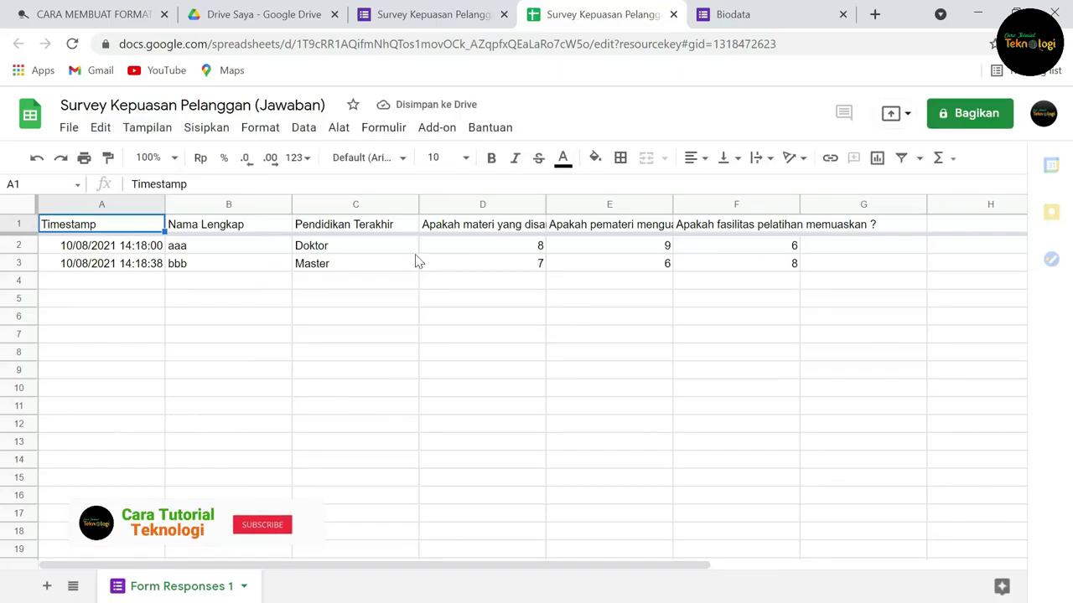
- Examine the respondents' names and their material and presenter ratings in the response spreadsheet
left_click(524, 245)
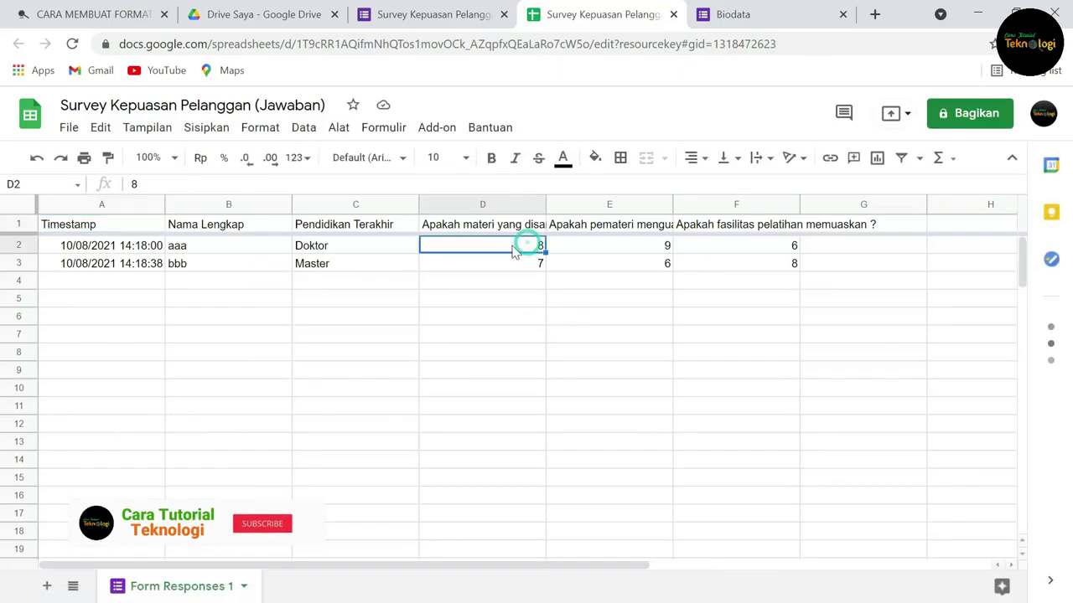
left_click(192, 245)
left_click(507, 251)
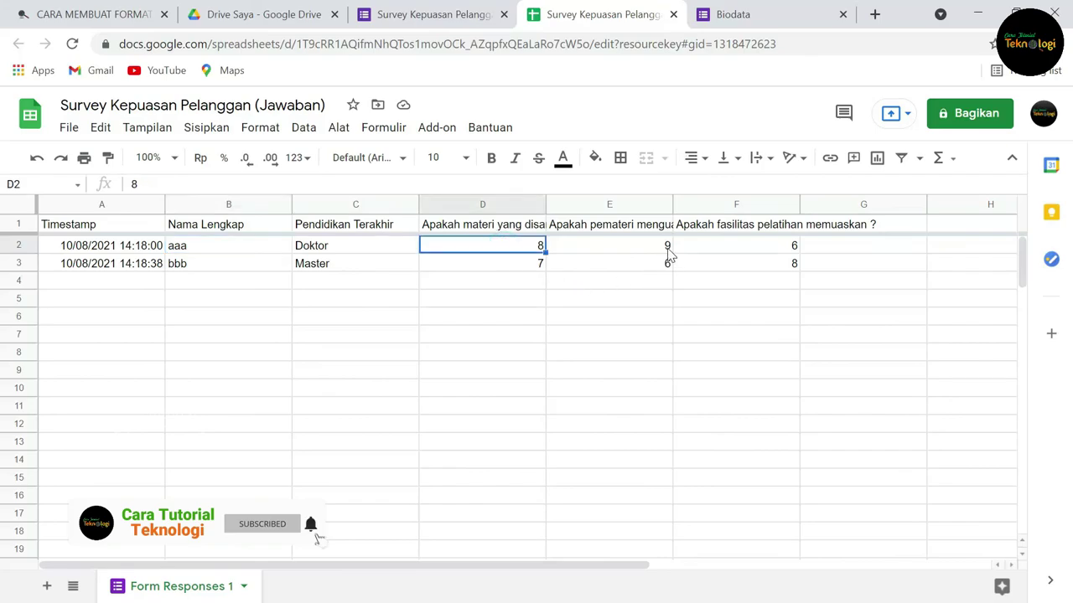
left_click(540, 265)
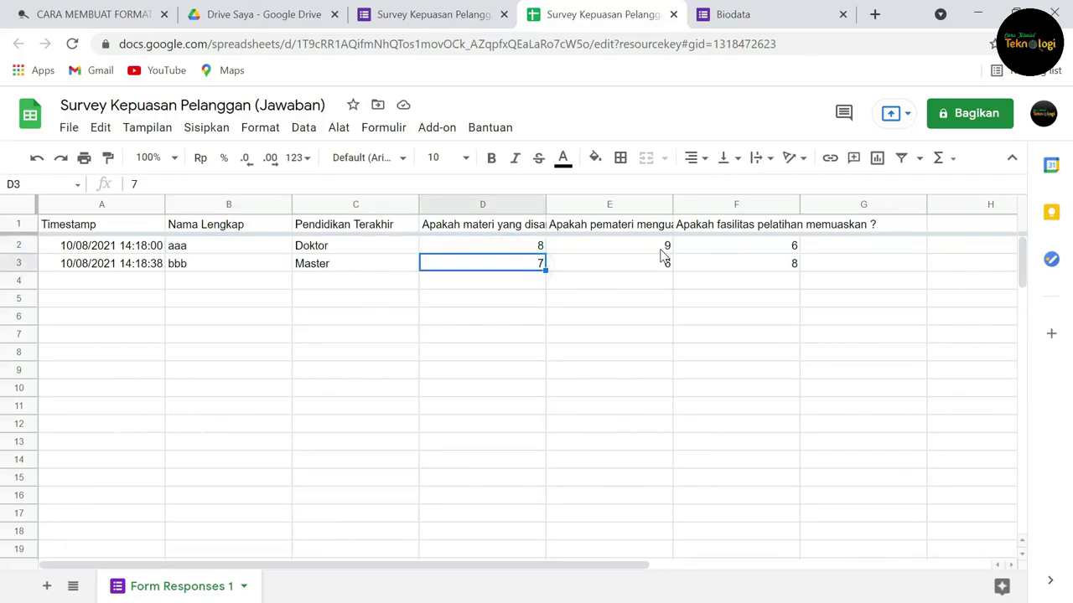
left_click(663, 248)
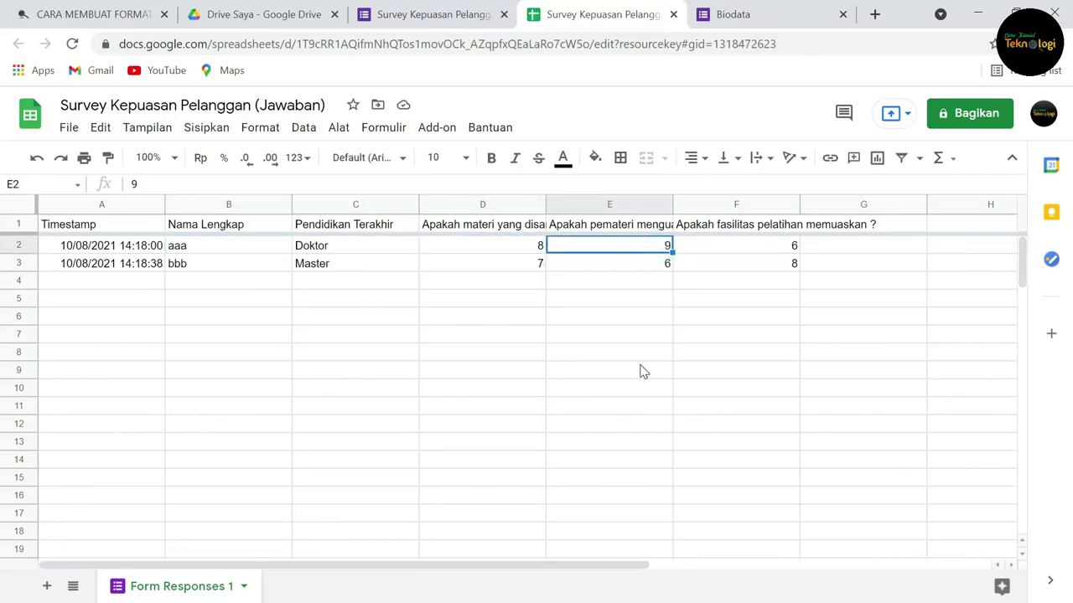